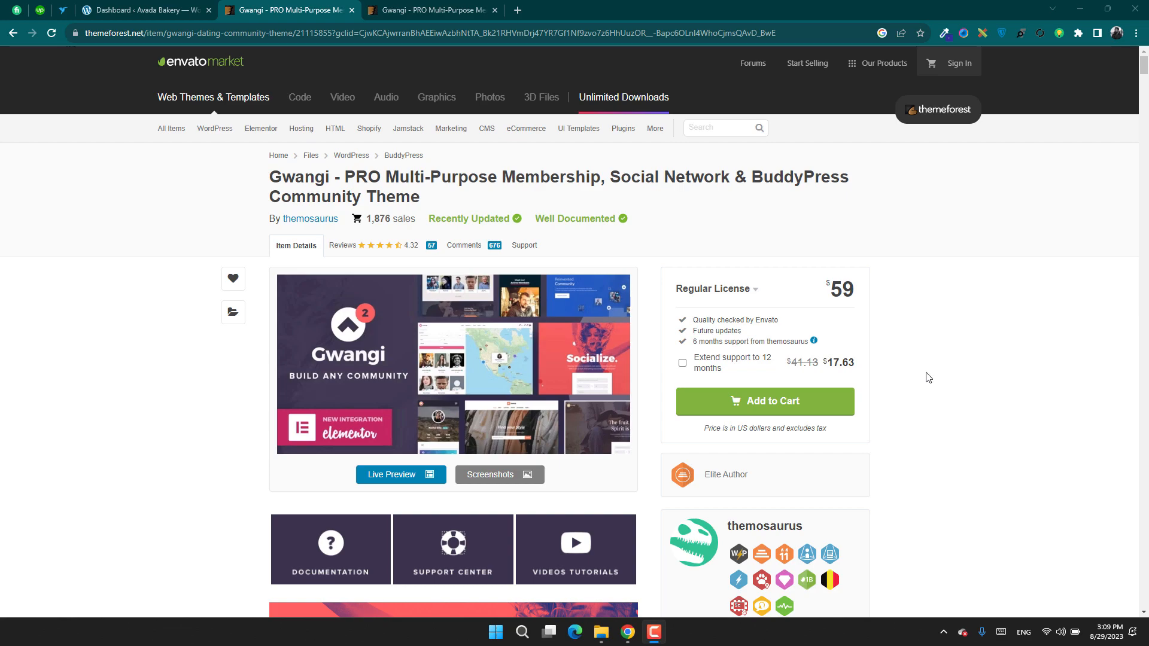
Examine the Gwangi theme's ThemeForest page for its update date, compatibility, supported software versions and starting demos.
{"action": "scroll", "coordinate": [922, 407], "scroll_direction": "down", "scroll_amount": 3}
{"action": "scroll", "coordinate": [951, 486], "scroll_direction": "down", "scroll_amount": 5}
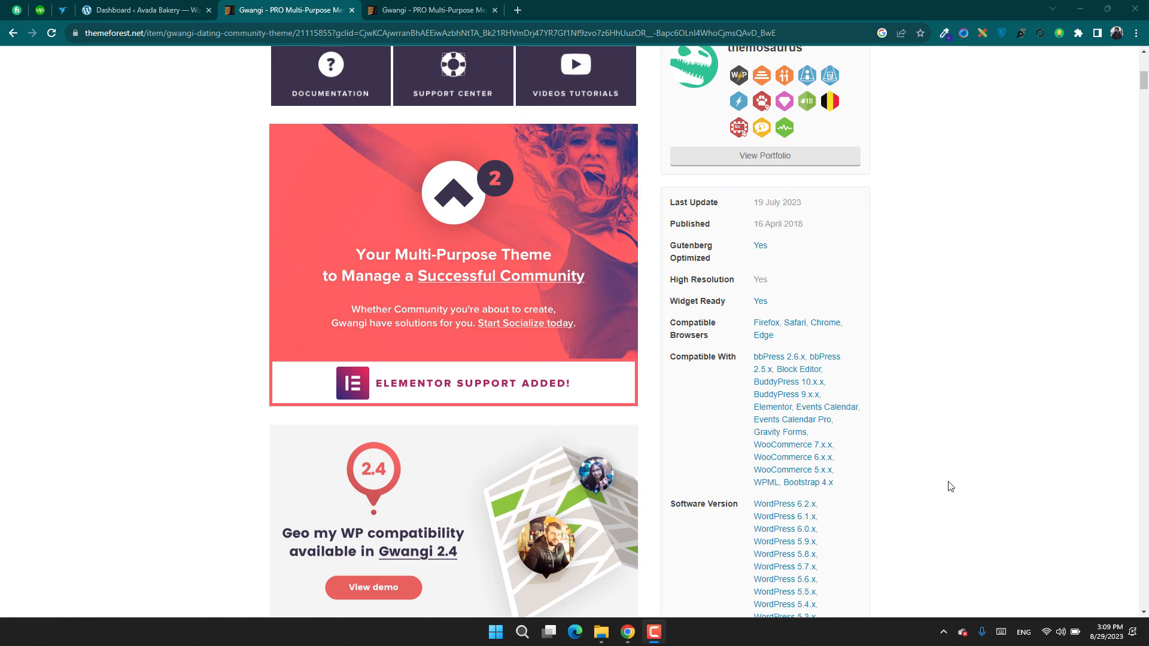
{"action": "scroll", "coordinate": [950, 486], "scroll_direction": "up", "scroll_amount": 6}
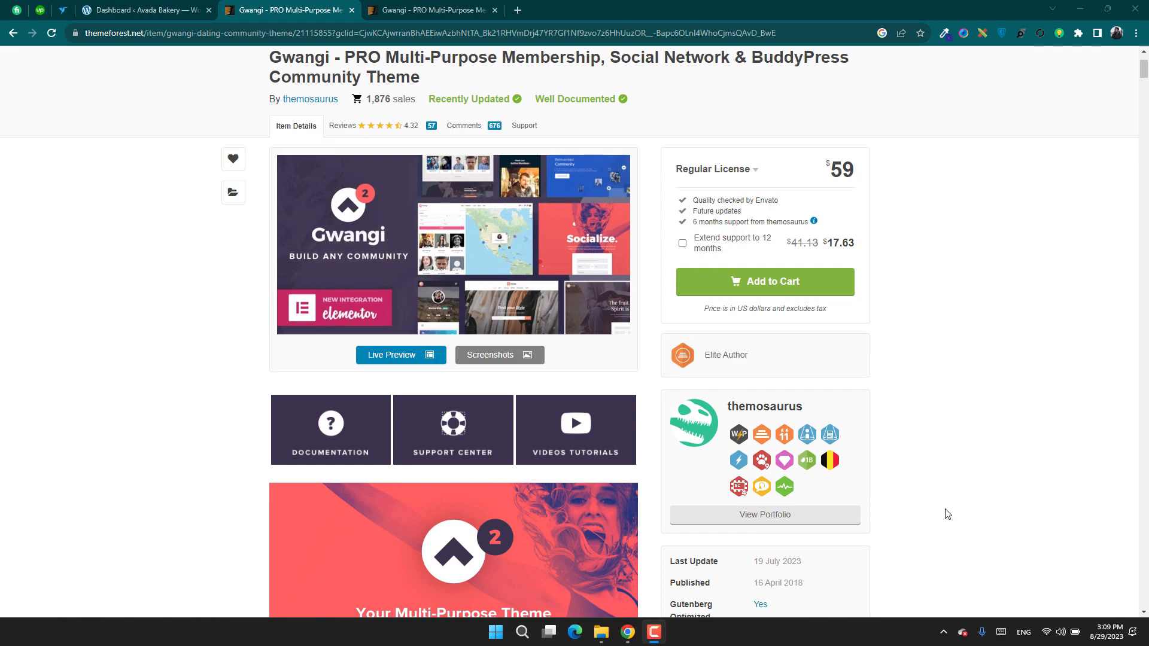
{"action": "scroll", "coordinate": [889, 467], "scroll_direction": "down", "scroll_amount": 4}
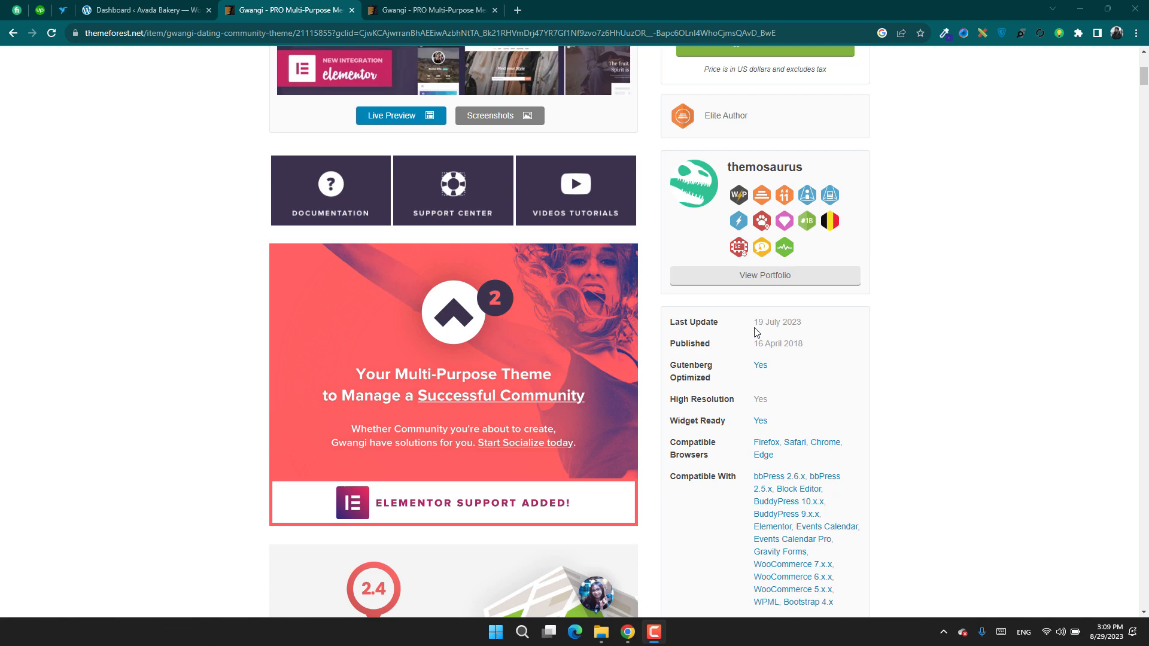
{"action": "scroll", "coordinate": [759, 341], "scroll_direction": "down", "scroll_amount": 6}
{"action": "scroll", "coordinate": [760, 356], "scroll_direction": "up", "scroll_amount": 3}
{"action": "scroll", "coordinate": [745, 353], "scroll_direction": "down", "scroll_amount": 3}
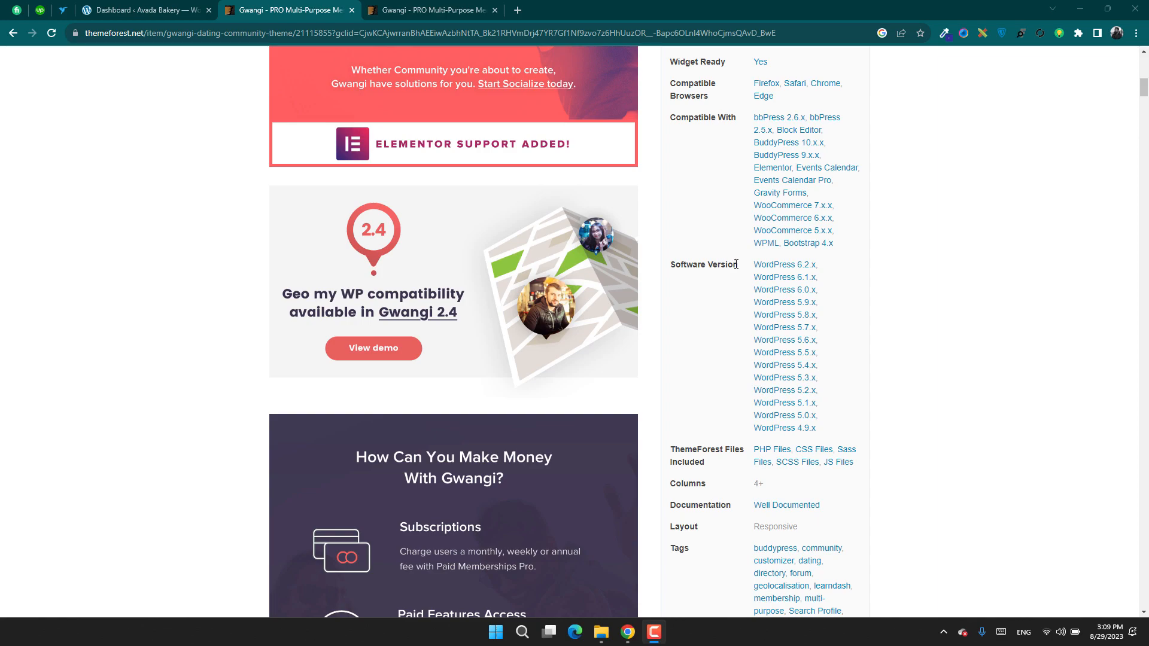
{"action": "scroll", "coordinate": [229, 277], "scroll_direction": "down", "scroll_amount": 9}
{"action": "scroll", "coordinate": [232, 279], "scroll_direction": "down", "scroll_amount": 10}
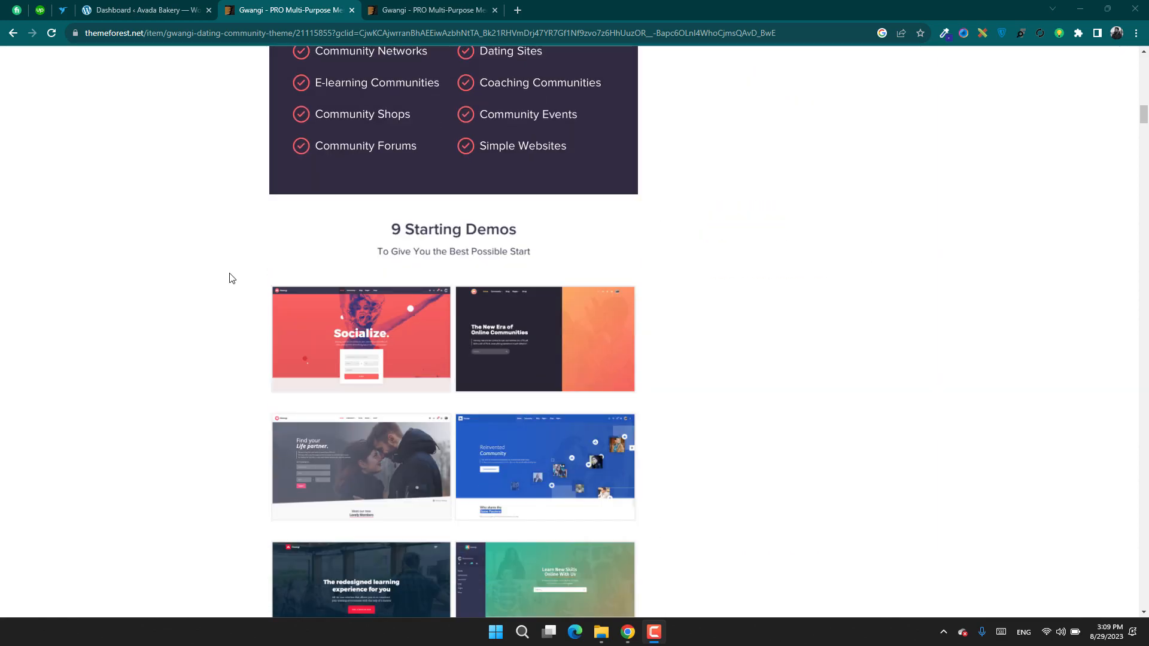
{"action": "scroll", "coordinate": [233, 281], "scroll_direction": "up", "scroll_amount": 20}
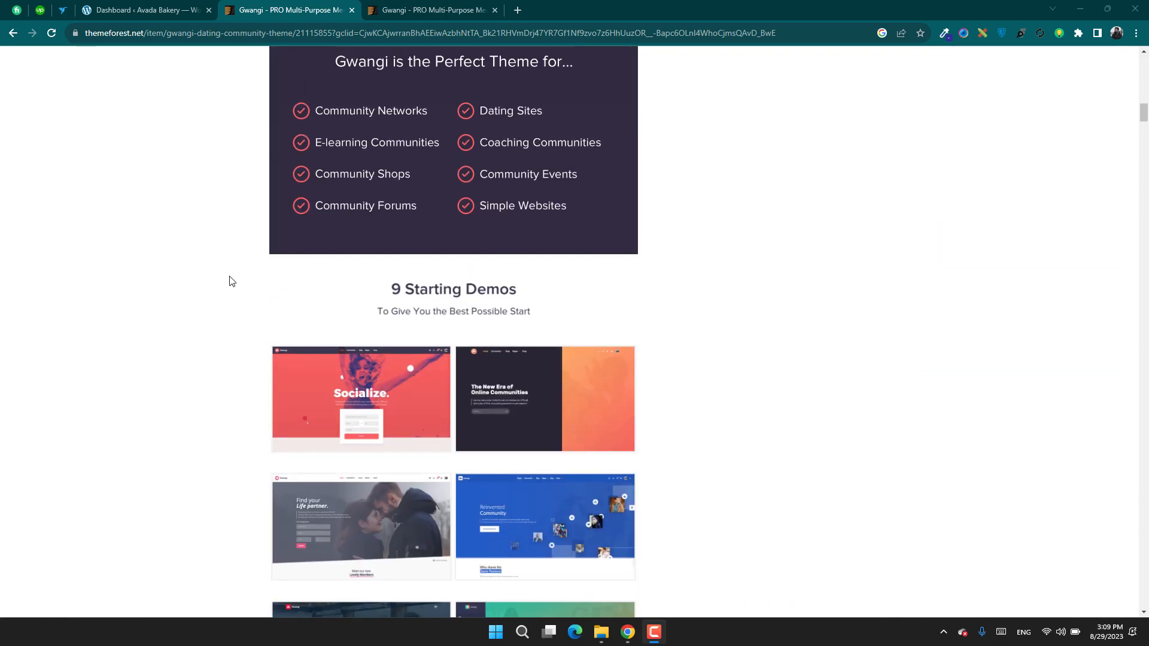
{"action": "scroll", "coordinate": [232, 282], "scroll_direction": "up", "scroll_amount": 7}
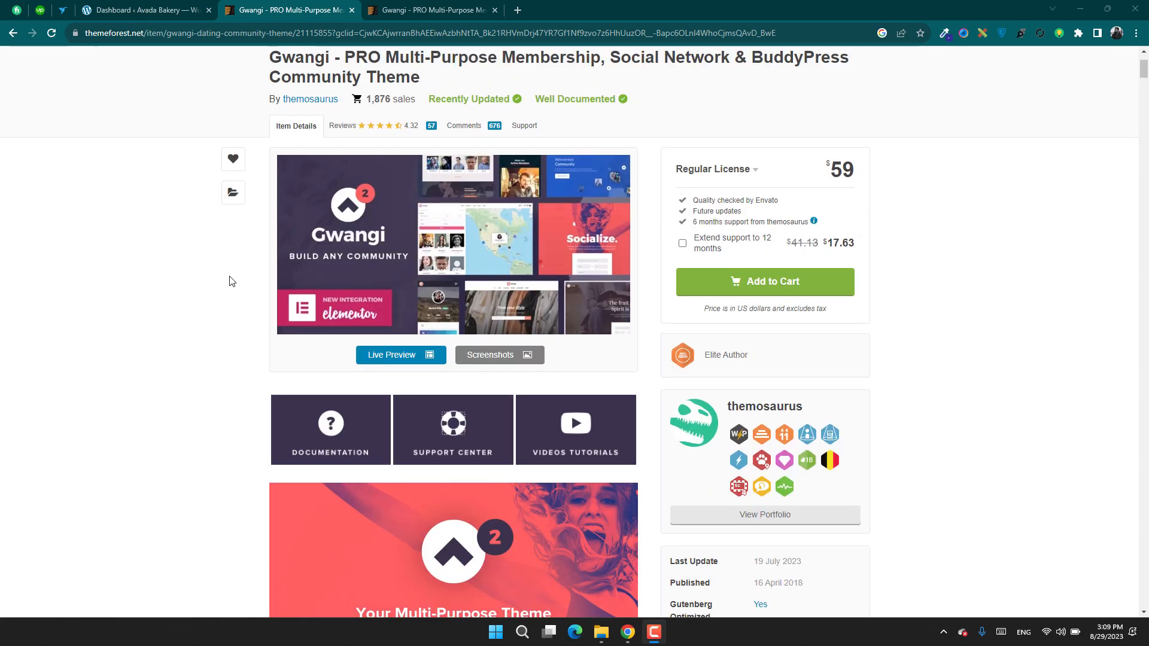
Look through the available Gwangi demos in the theme's live preview, from Community and Youzify down to Shop.
{"action": "left_click", "coordinate": [380, 4]}
{"action": "scroll", "coordinate": [443, 512], "scroll_direction": "up", "scroll_amount": 4}
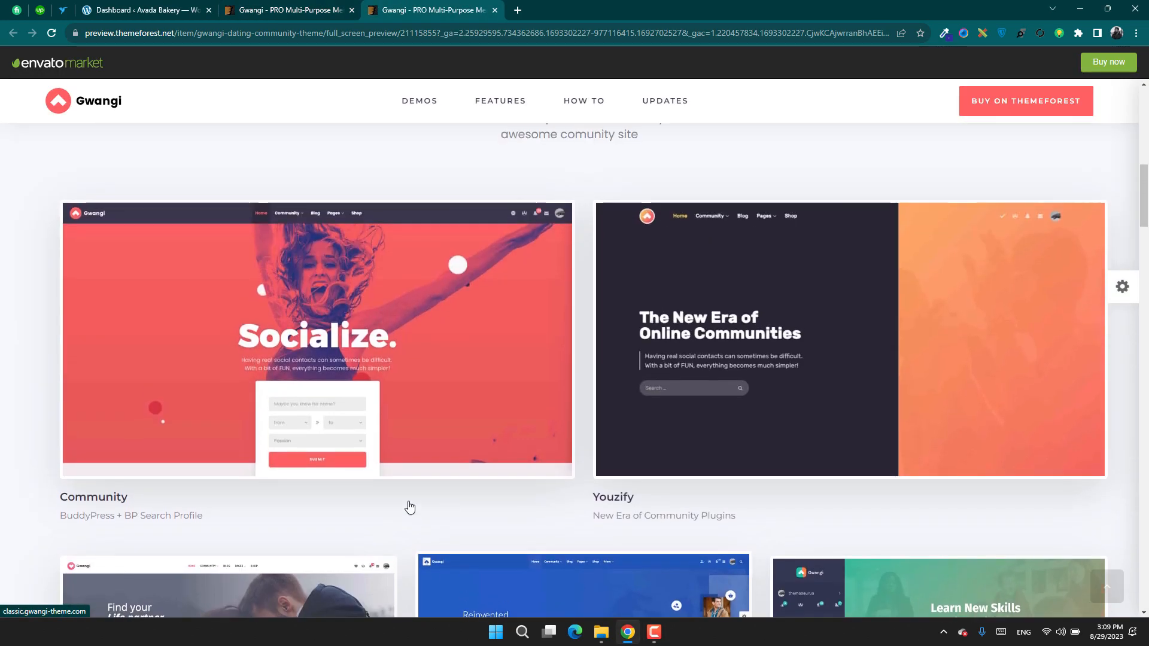
{"action": "scroll", "coordinate": [259, 508], "scroll_direction": "down", "scroll_amount": 1}
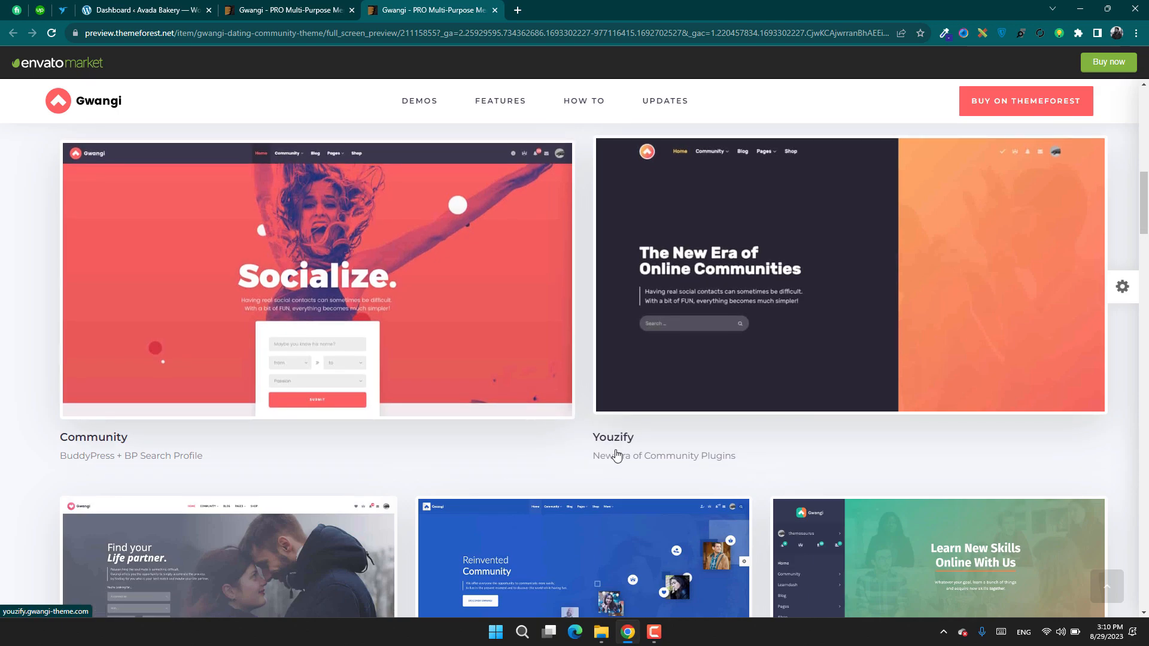
{"action": "scroll", "coordinate": [617, 458], "scroll_direction": "down", "scroll_amount": 7}
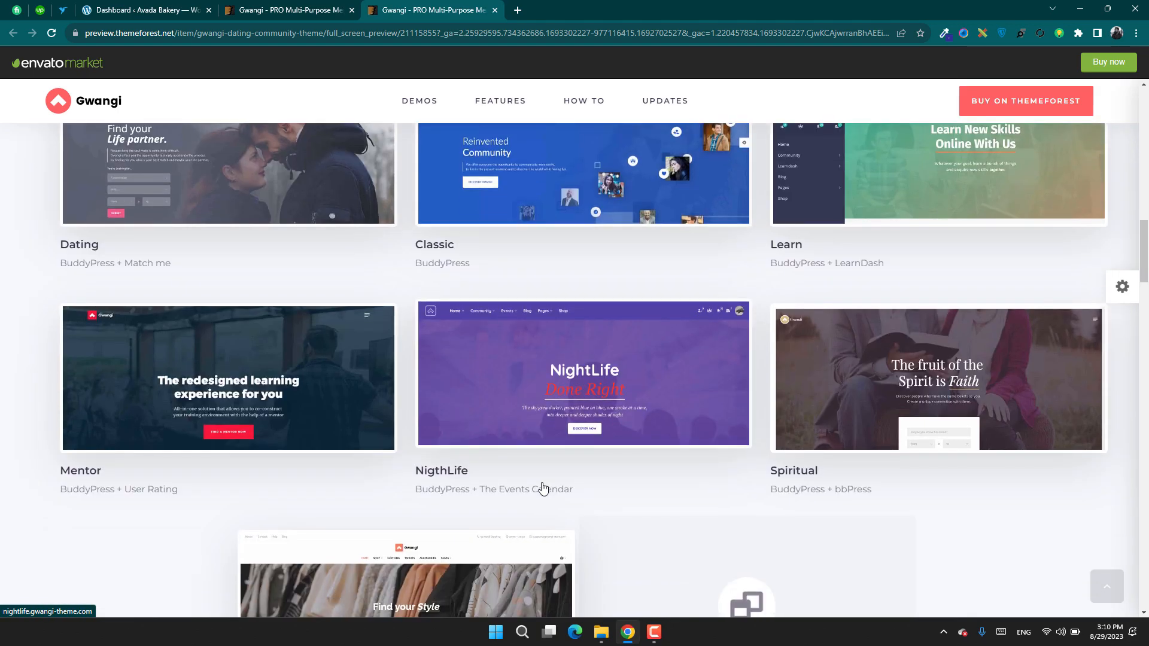
{"action": "scroll", "coordinate": [377, 430], "scroll_direction": "up", "scroll_amount": 3}
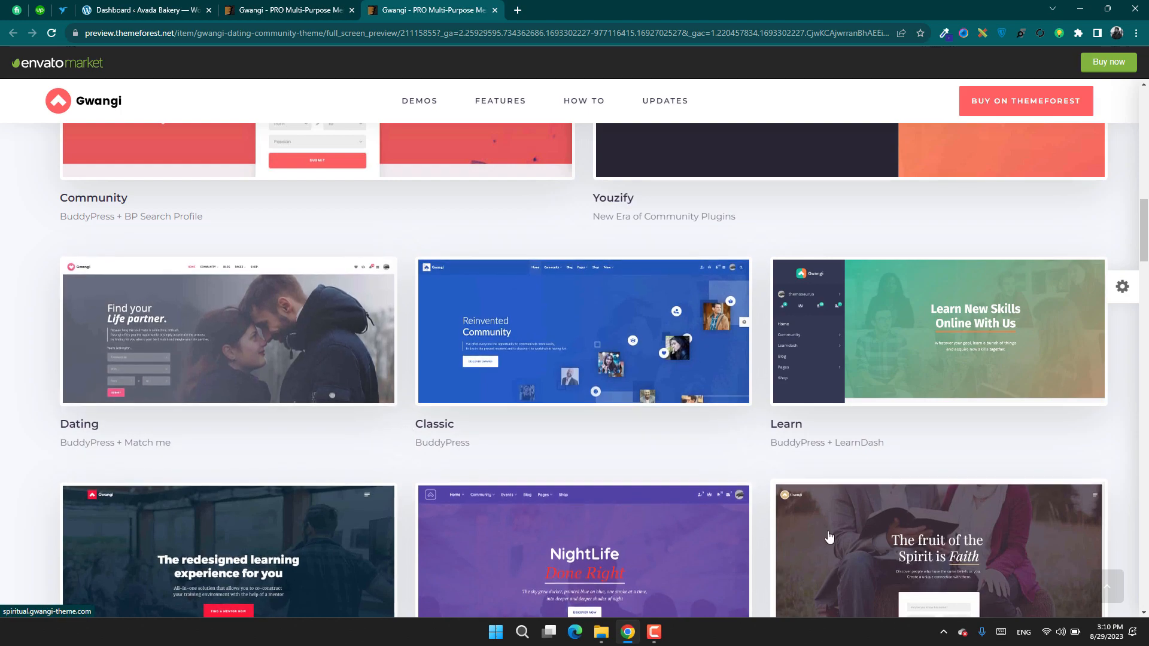
{"action": "scroll", "coordinate": [682, 444], "scroll_direction": "down", "scroll_amount": 2}
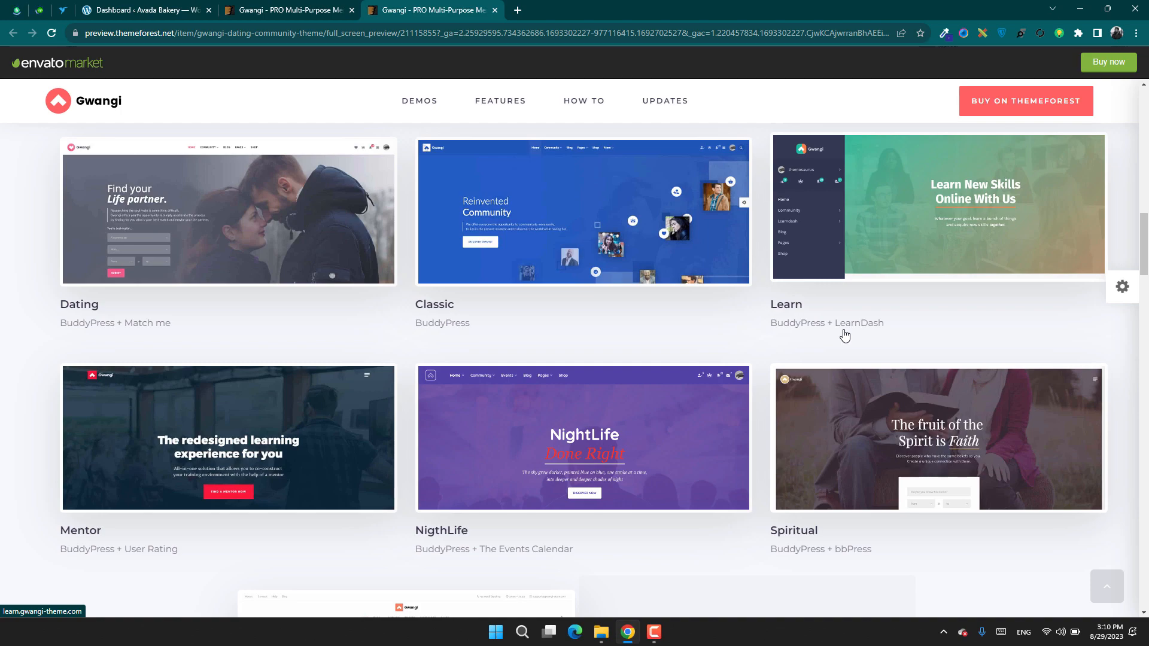
{"action": "scroll", "coordinate": [844, 335], "scroll_direction": "down", "scroll_amount": 3}
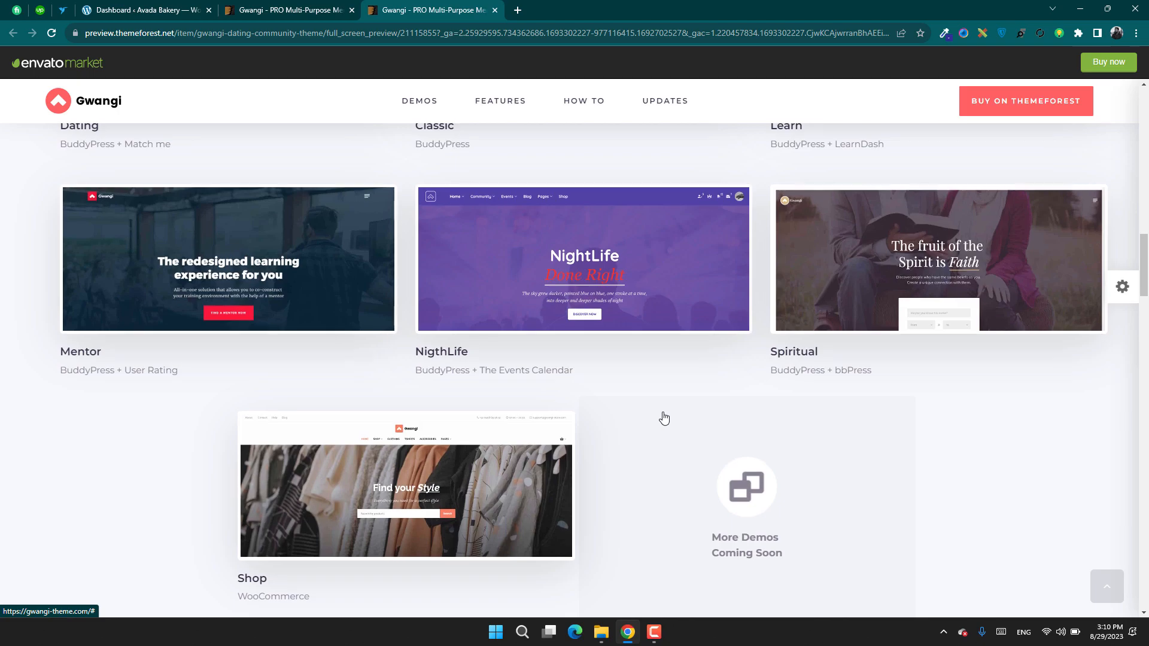
{"action": "left_click", "coordinate": [664, 419]}
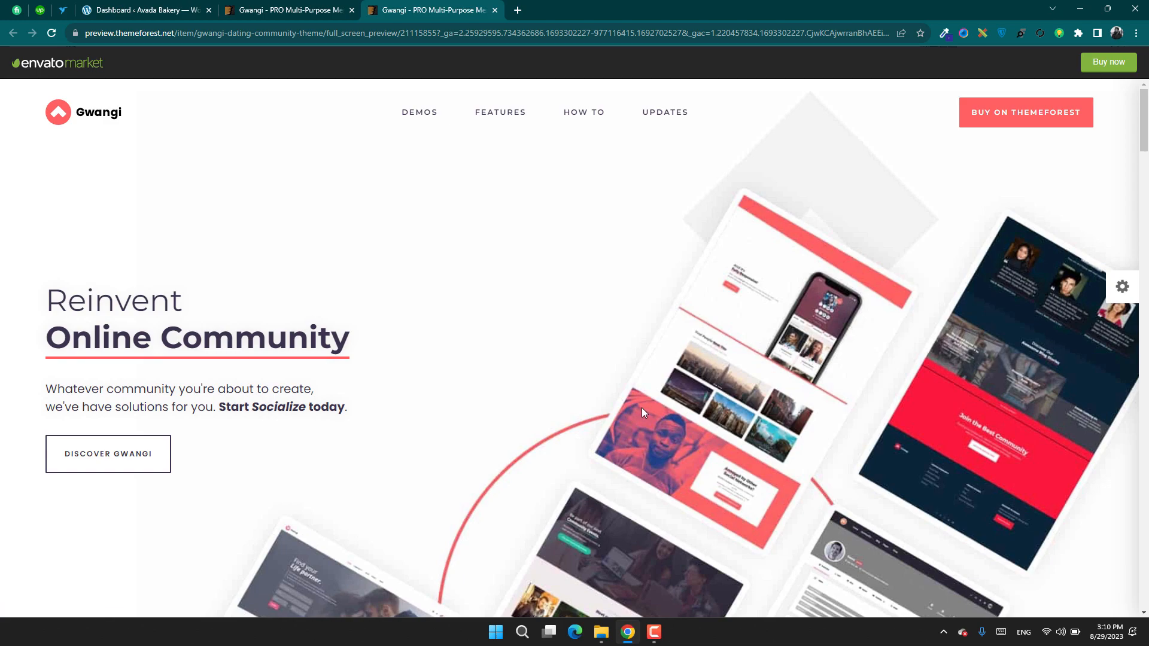
Switch to the WordPress dashboard and open the theme upload form for adding a new theme.
{"action": "left_click", "coordinate": [139, 8]}
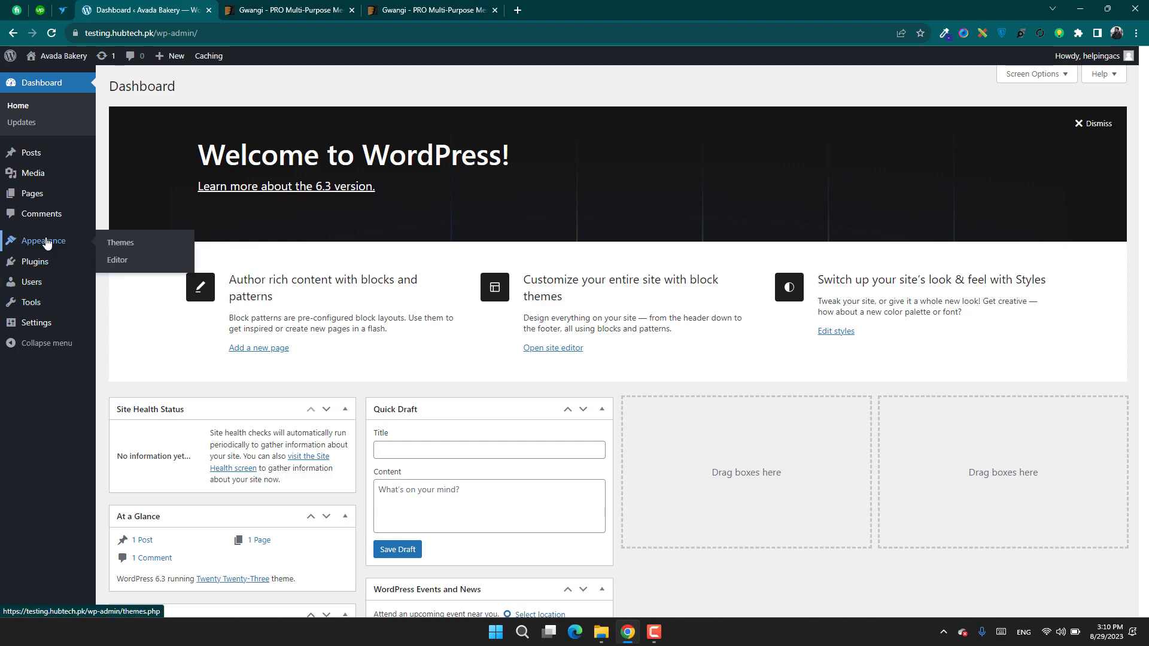
{"action": "mouse_move", "coordinate": [32, 247]}
{"action": "left_click", "coordinate": [129, 246]}
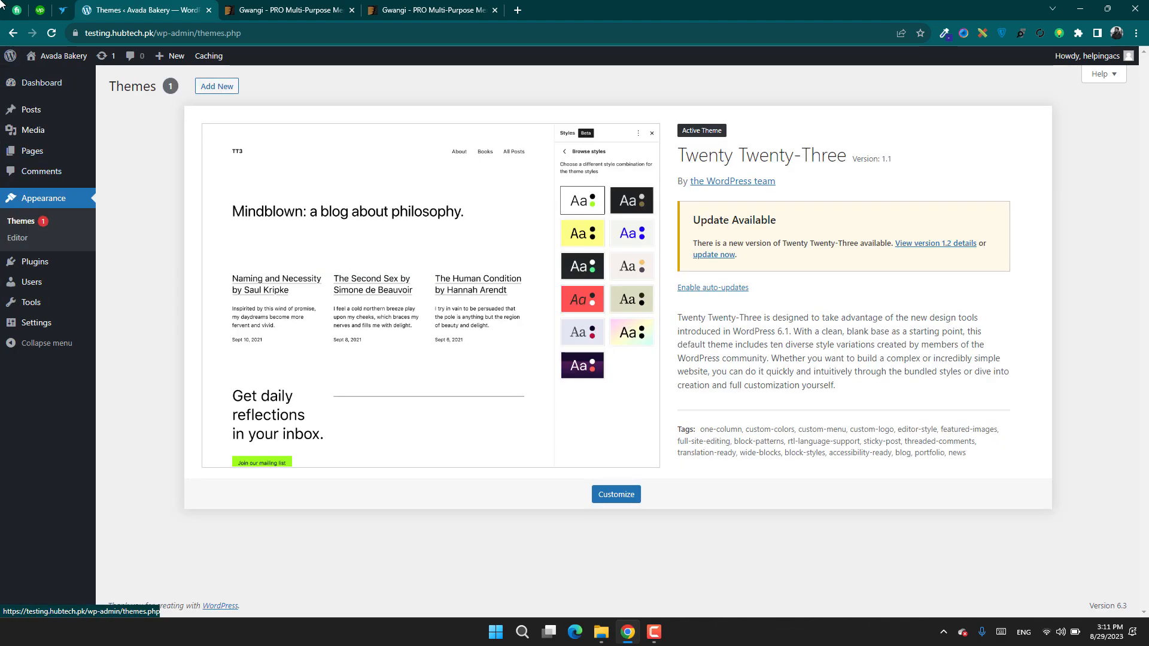
{"action": "left_click", "coordinate": [228, 88]}
{"action": "left_click", "coordinate": [228, 87]}
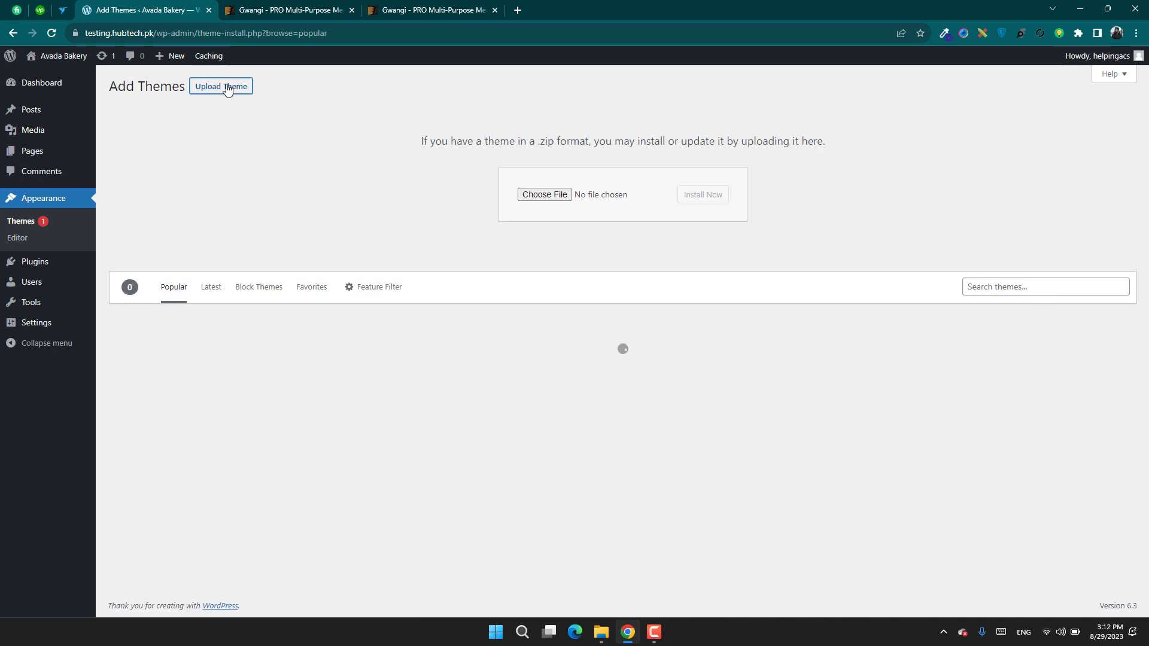
Install and activate the theme from gwangi.zip, located in Downloads, gwangi243, gwangi v2.4.3, theme.
{"action": "left_click", "coordinate": [545, 196]}
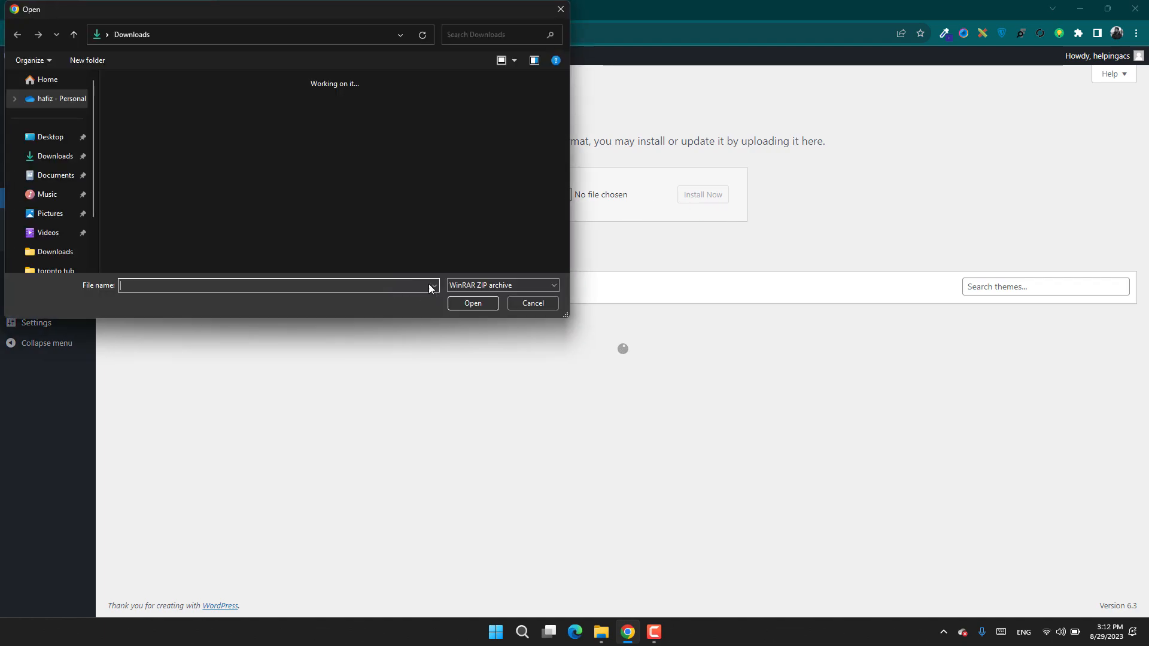
{"action": "double_click", "coordinate": [144, 97]}
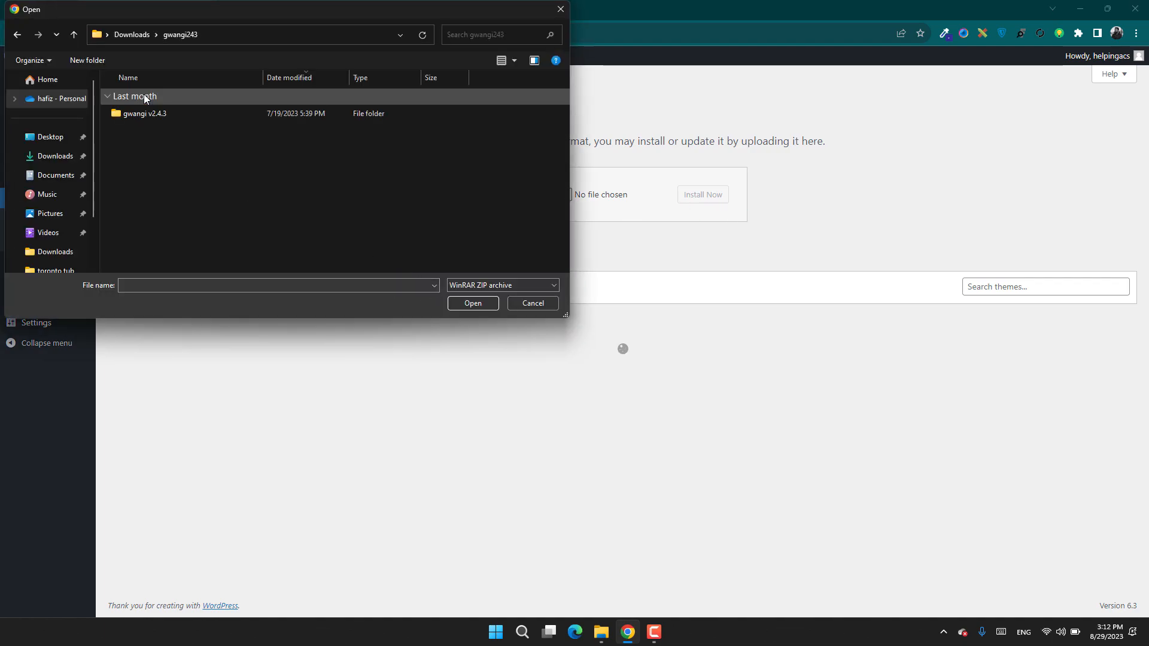
{"action": "double_click", "coordinate": [147, 114]}
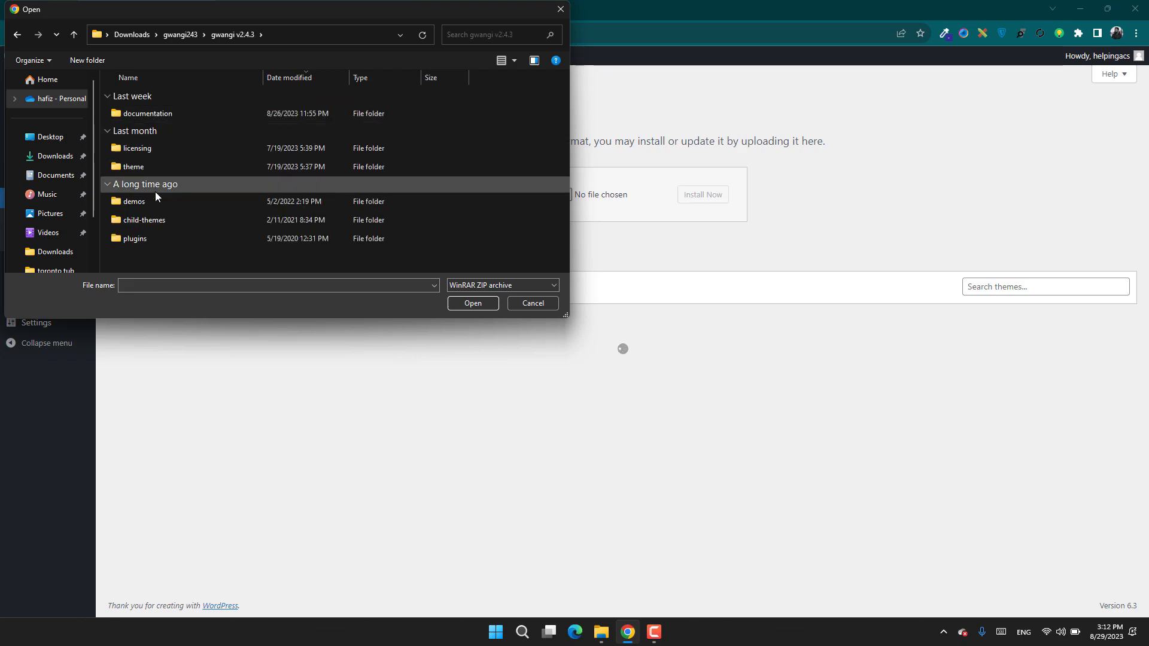
{"action": "double_click", "coordinate": [151, 168]}
{"action": "left_click", "coordinate": [149, 113]}
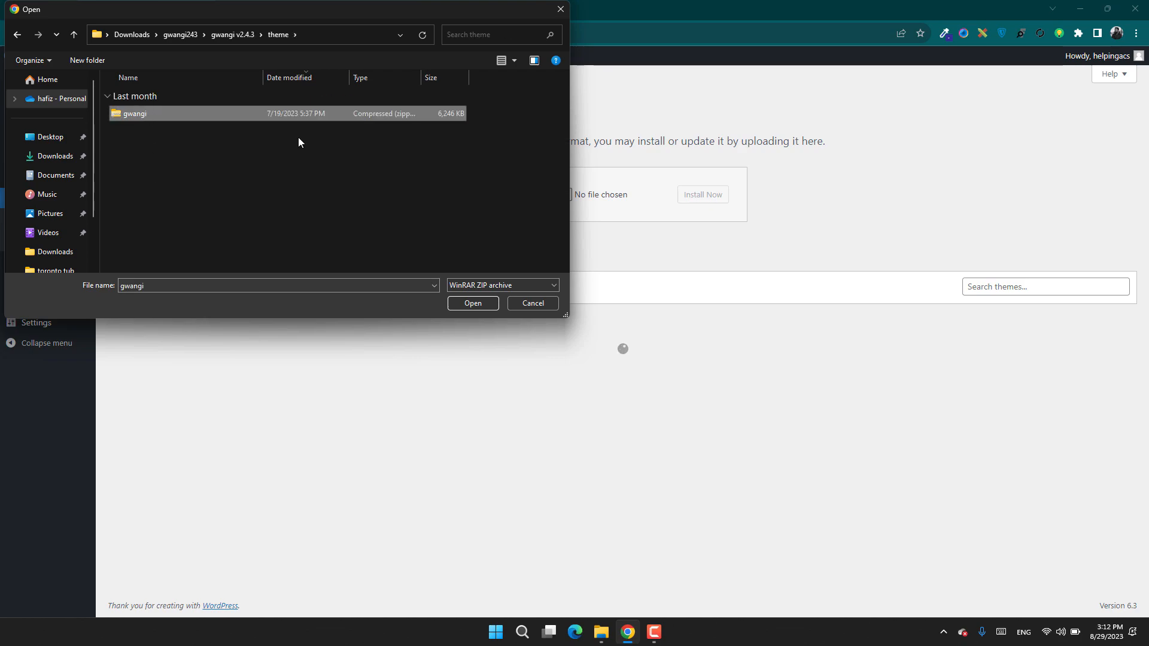
{"action": "left_click", "coordinate": [452, 300]}
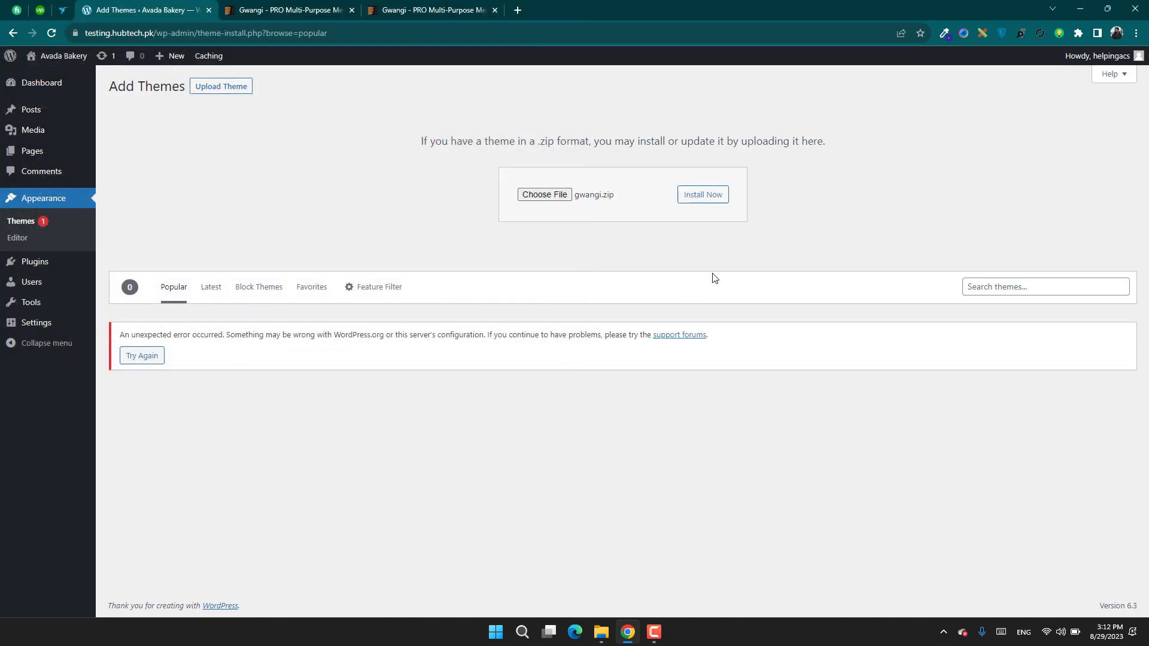
{"action": "left_click", "coordinate": [715, 198]}
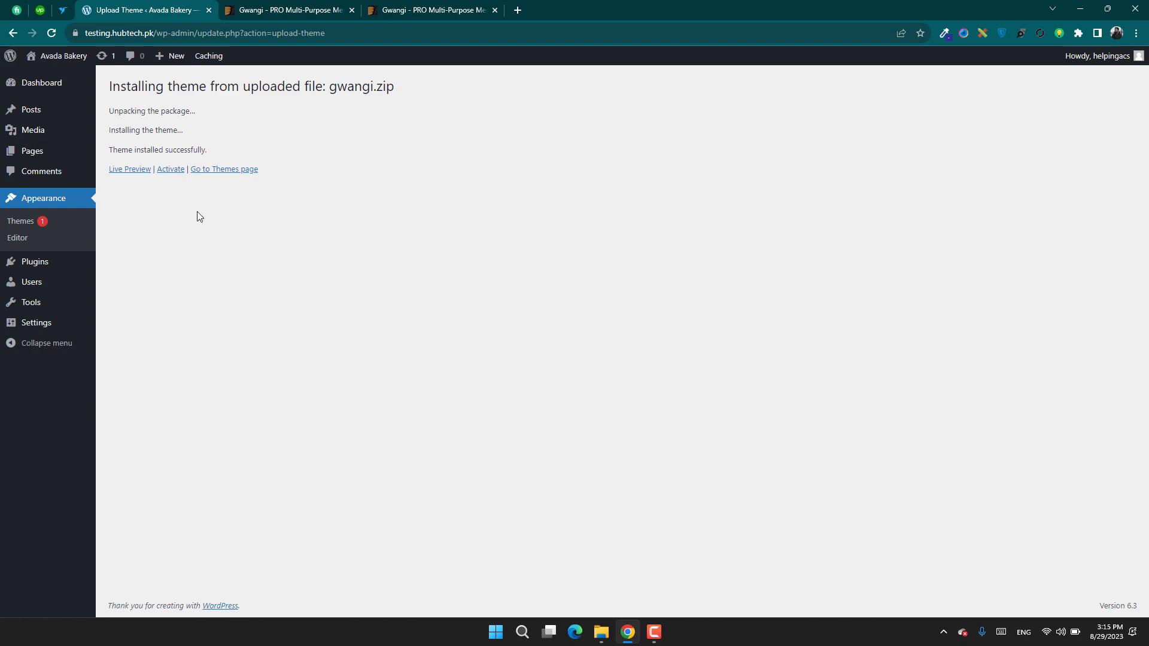
{"action": "left_click", "coordinate": [169, 171]}
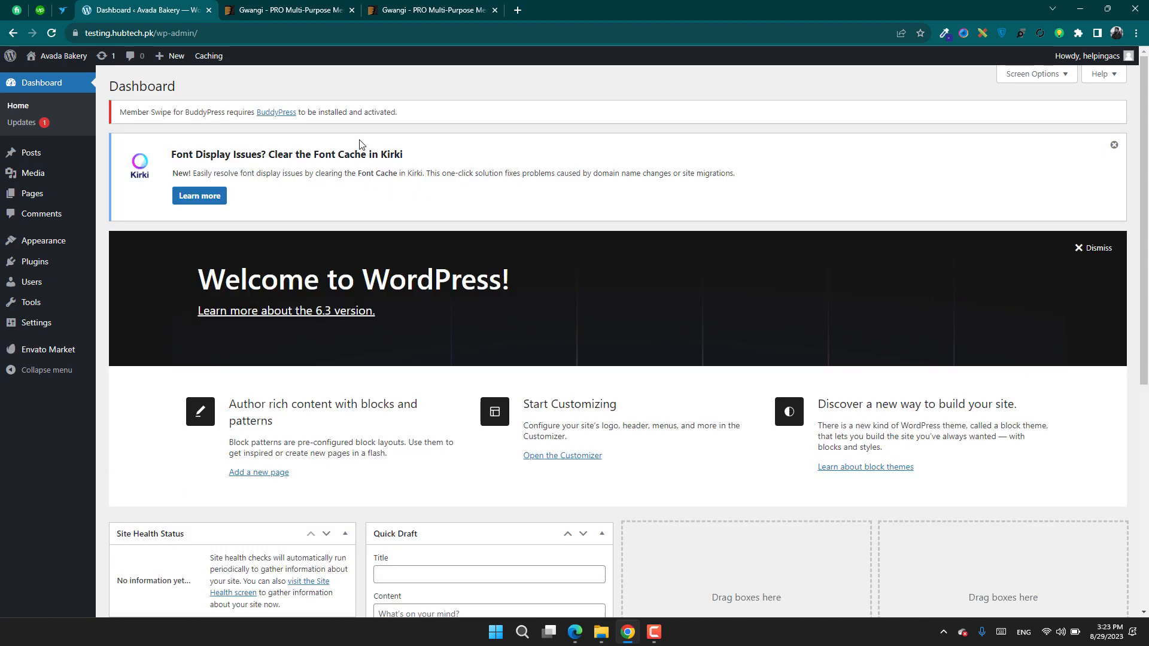
Dismiss the dashboard's welcome banner and start the Gwangi theme setup wizard.
{"action": "left_click", "coordinate": [1097, 249]}
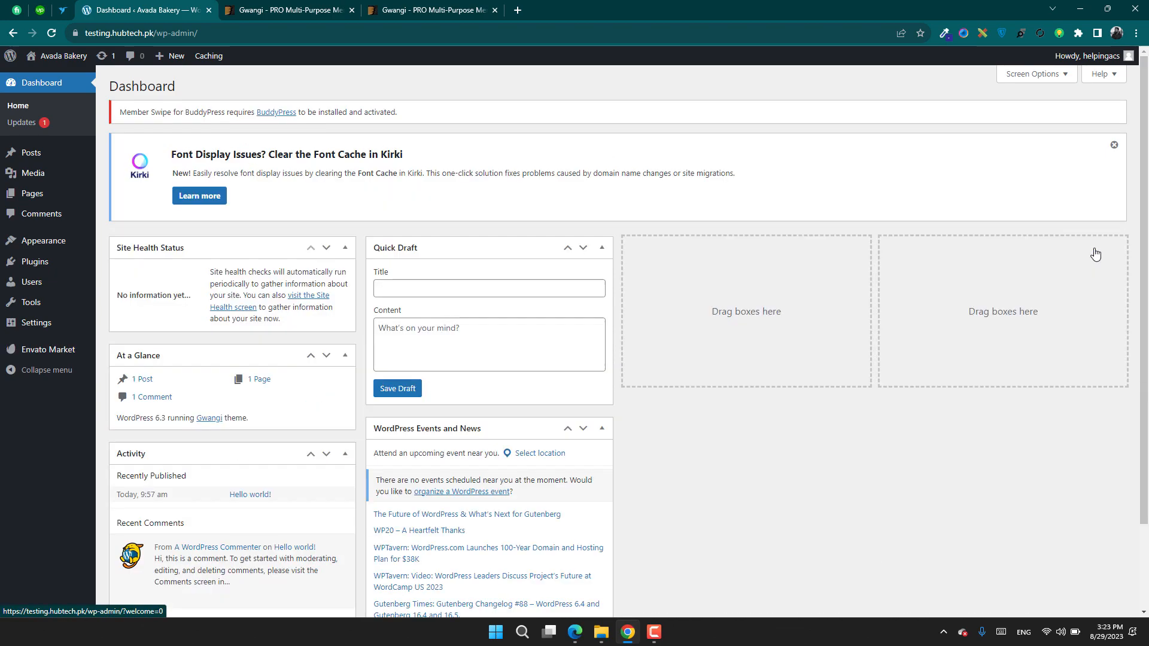
{"action": "mouse_move", "coordinate": [78, 248]}
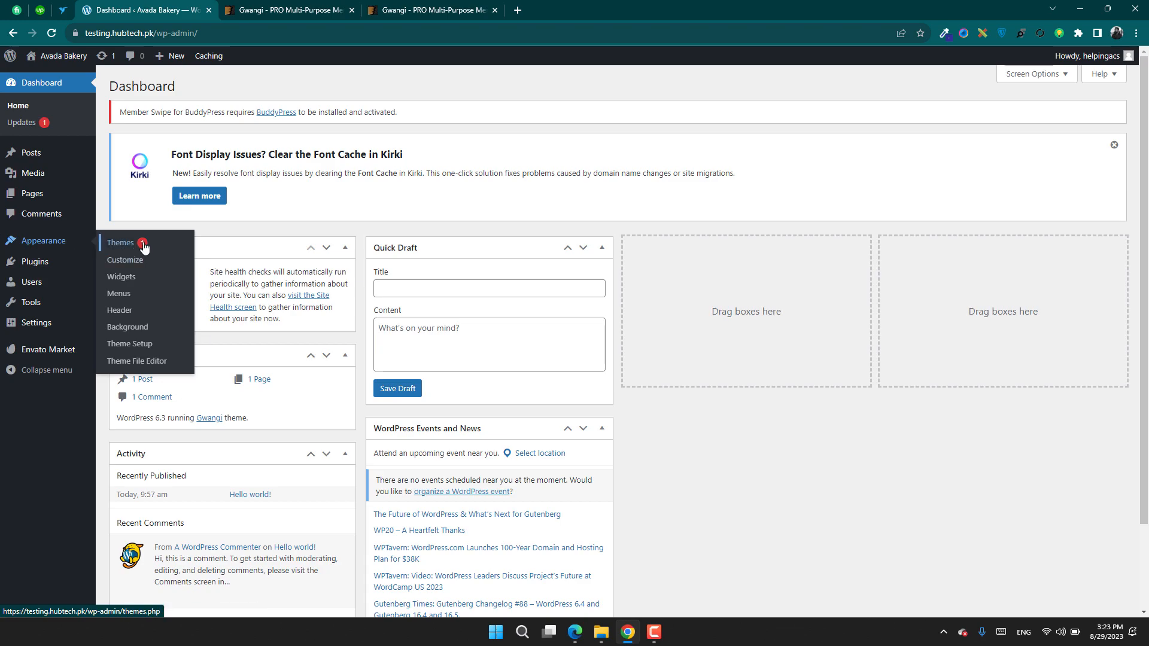
{"action": "left_click", "coordinate": [147, 348]}
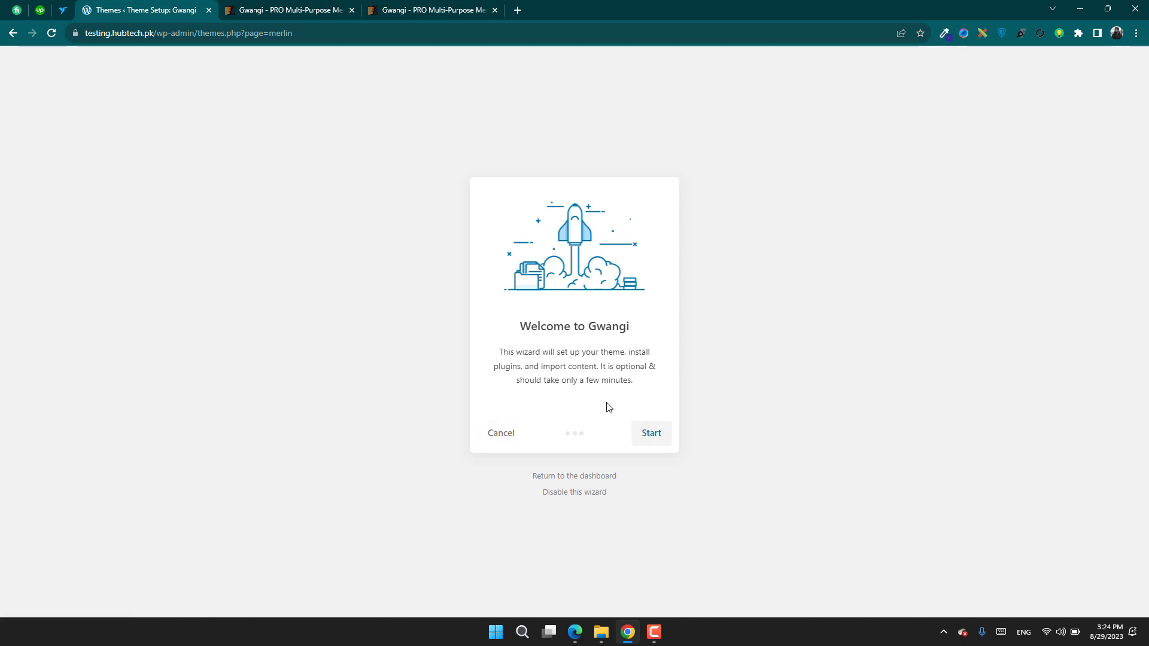
{"action": "left_click", "coordinate": [652, 434]}
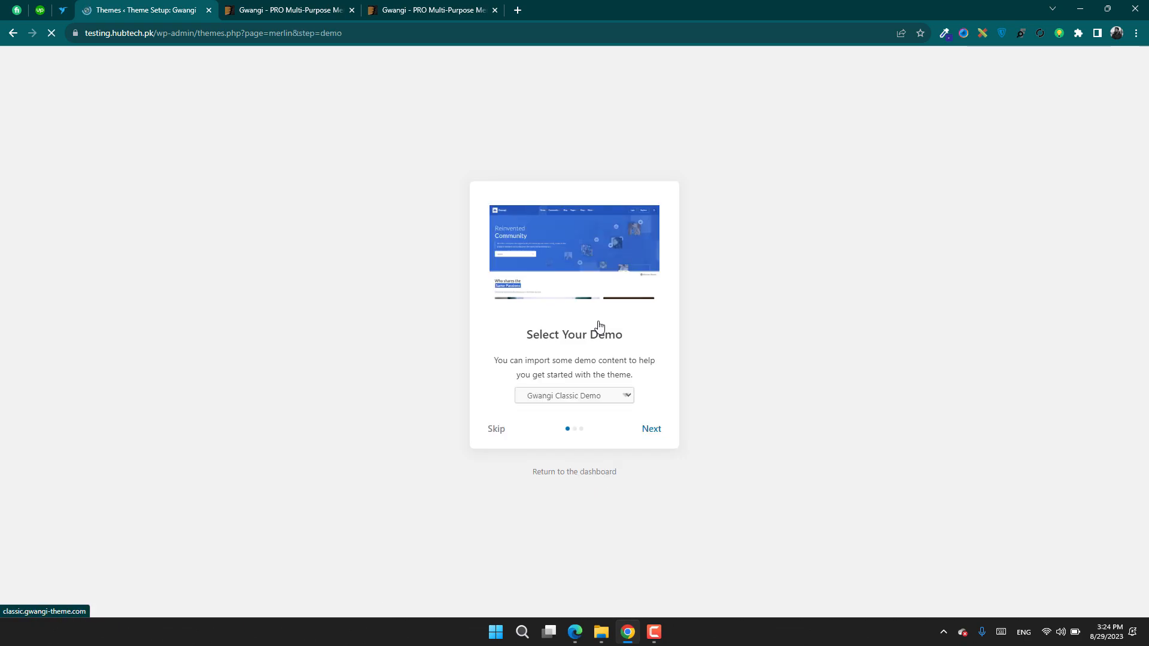
Review the demo designs in the Gwangi live preview and return to the setup wizard's demo selection.
{"action": "left_click", "coordinate": [415, 9]}
{"action": "scroll", "coordinate": [281, 470], "scroll_direction": "down", "scroll_amount": 8}
{"action": "scroll", "coordinate": [294, 458], "scroll_direction": "down", "scroll_amount": 12}
{"action": "scroll", "coordinate": [297, 458], "scroll_direction": "up", "scroll_amount": 3}
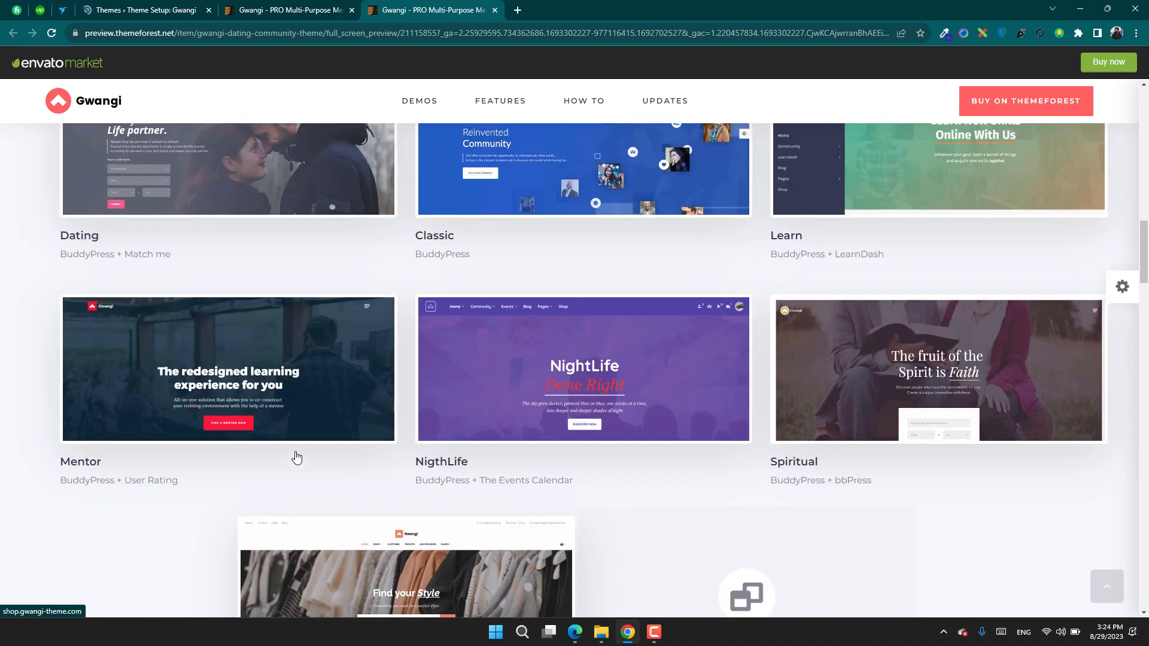
{"action": "scroll", "coordinate": [297, 457], "scroll_direction": "up", "scroll_amount": 2}
{"action": "left_click", "coordinate": [287, 10]}
{"action": "left_click", "coordinate": [190, 10]}
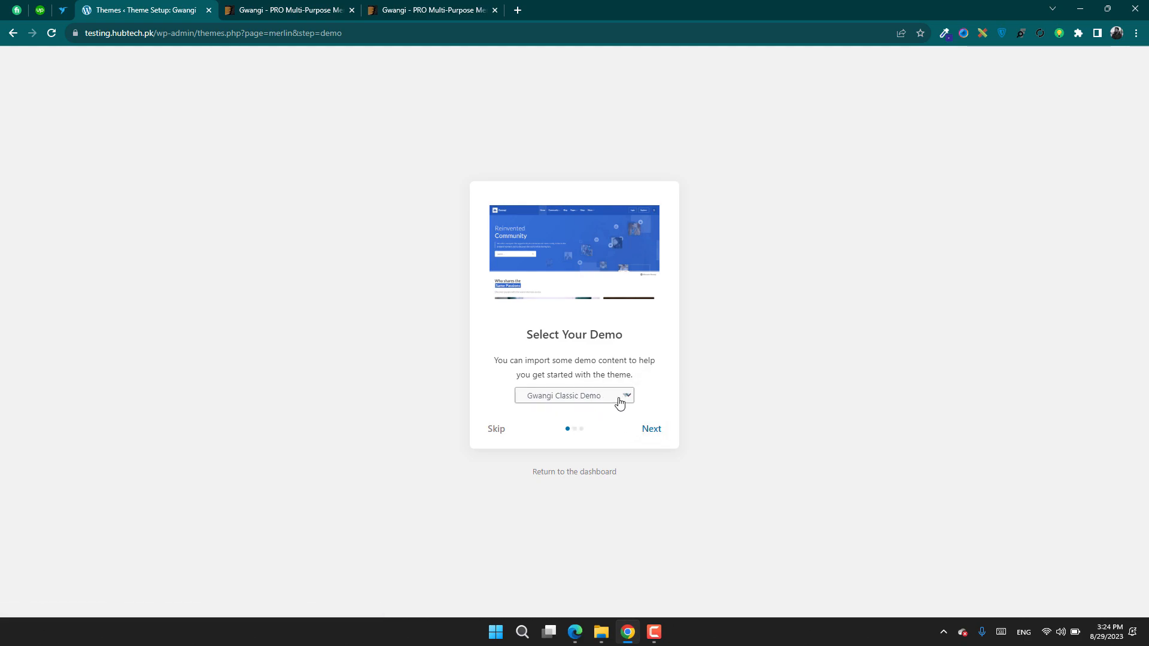
Choose the Gwangi Dating Demo for import and continue to the wizard's plugin installation stage.
{"action": "left_click", "coordinate": [595, 398]}
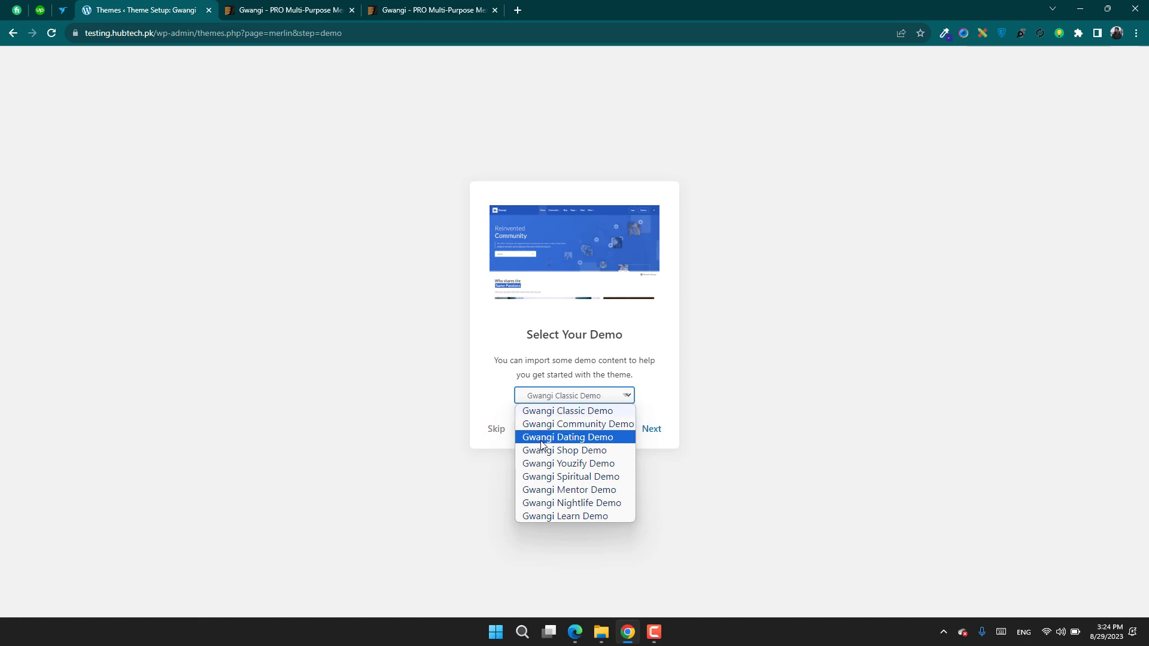
{"action": "left_click", "coordinate": [598, 439]}
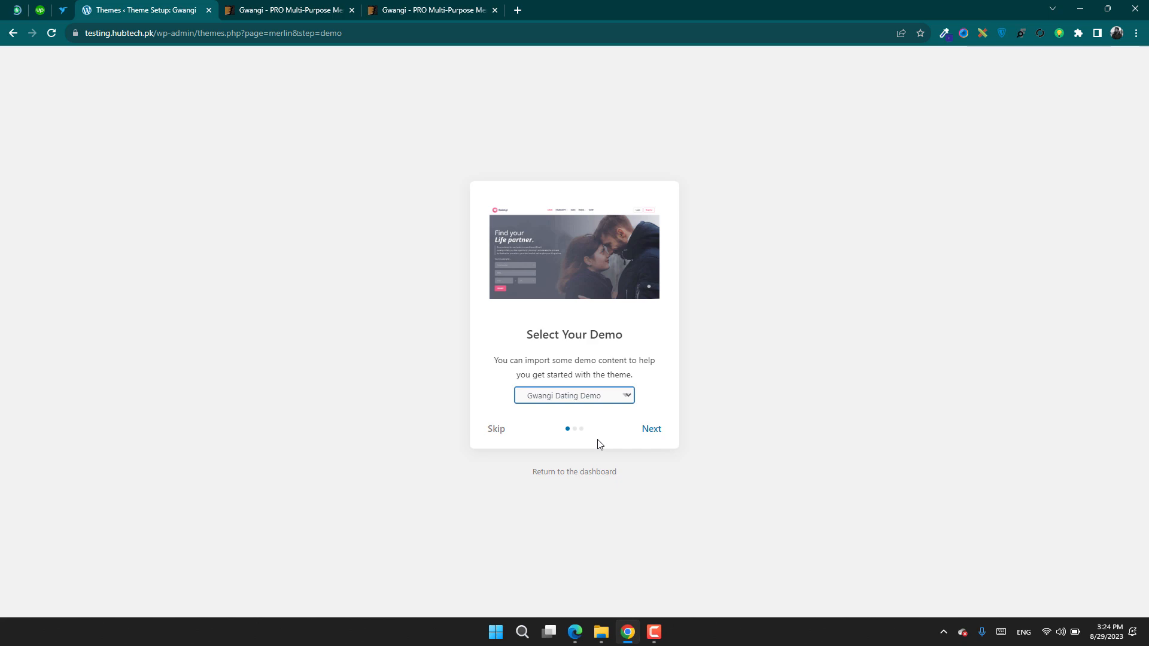
{"action": "left_click", "coordinate": [653, 430]}
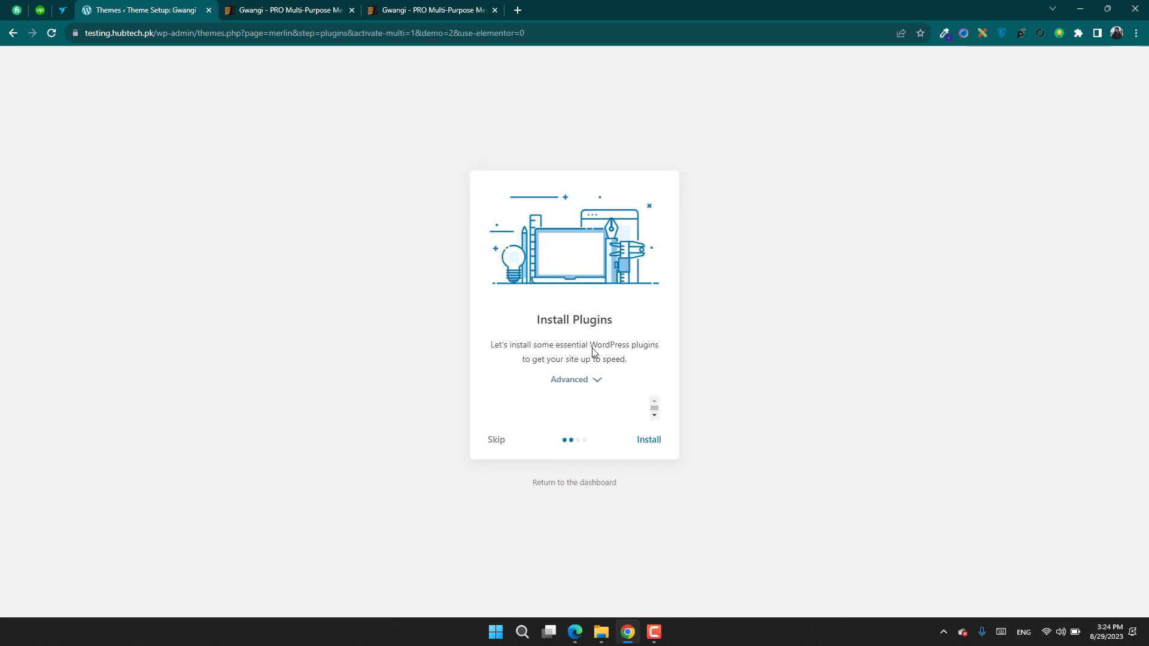
Review the full list of plugins for the demo and install all of them with every plugin left selected.
{"action": "left_click", "coordinate": [598, 381]}
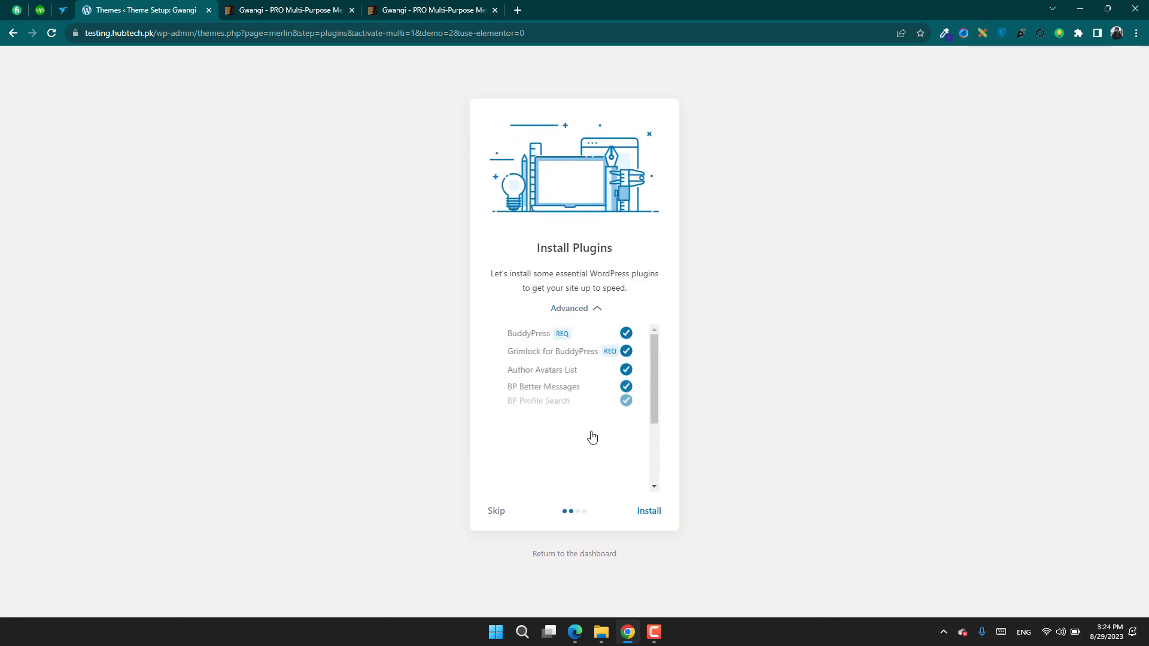
{"action": "scroll", "coordinate": [598, 450], "scroll_direction": "down", "scroll_amount": 3}
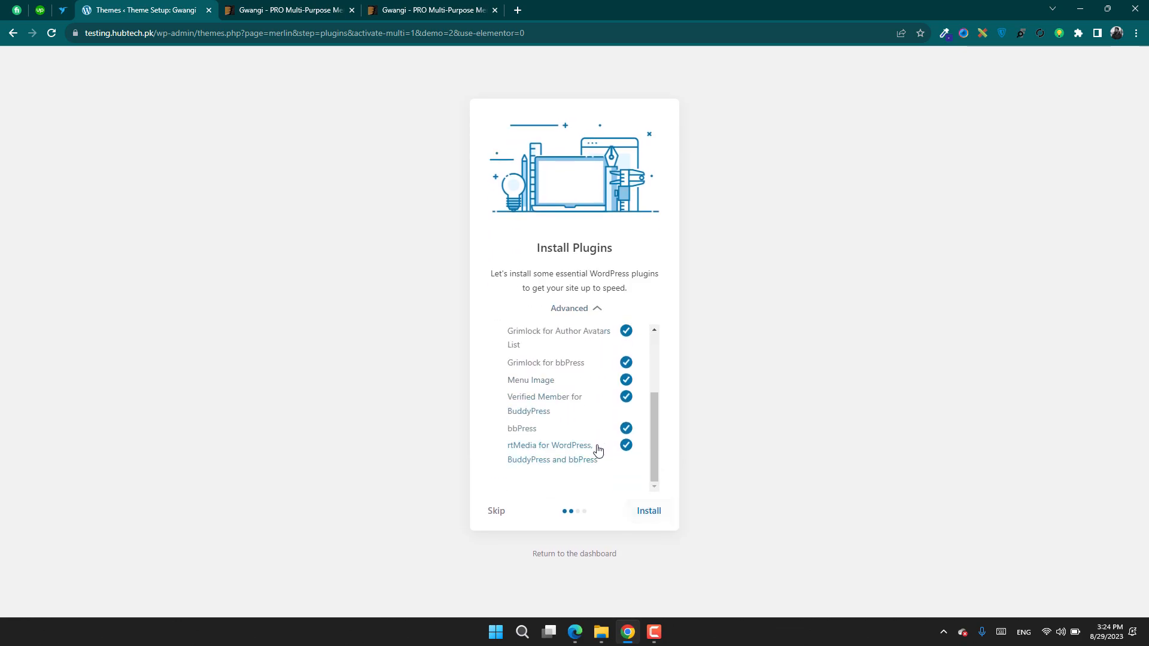
{"action": "scroll", "coordinate": [606, 481], "scroll_direction": "up", "scroll_amount": 5}
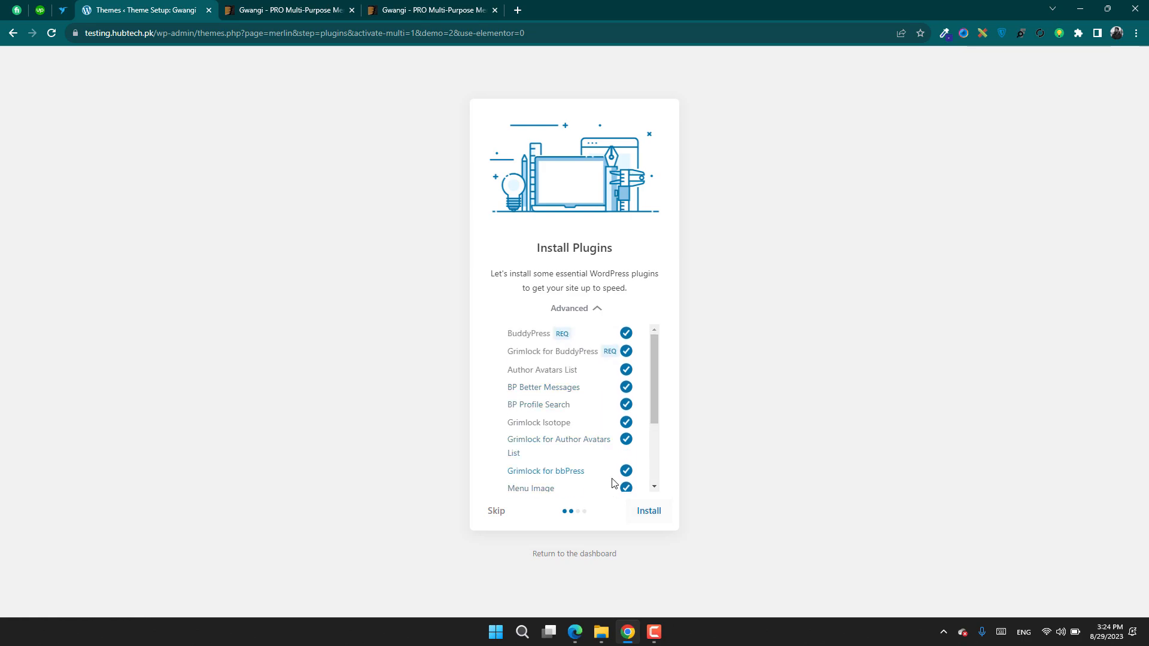
{"action": "left_click", "coordinate": [659, 518]}
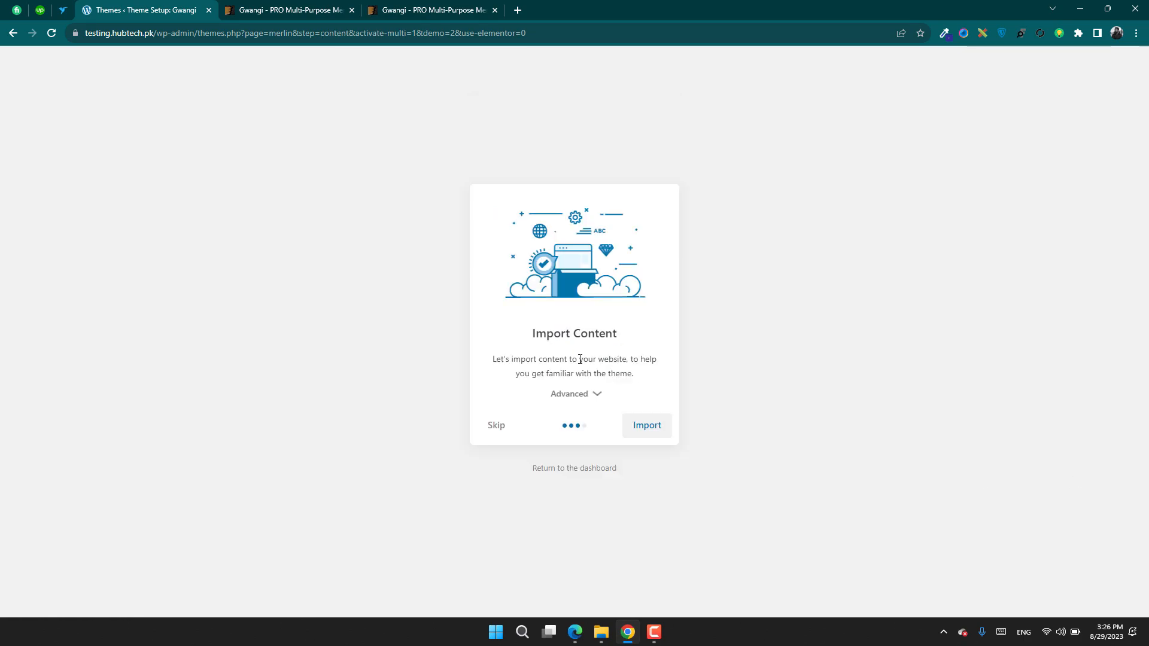
Import the demo's content, widgets, options and after-import setup, and open the finished website in a separate tab.
{"action": "left_click", "coordinate": [598, 395]}
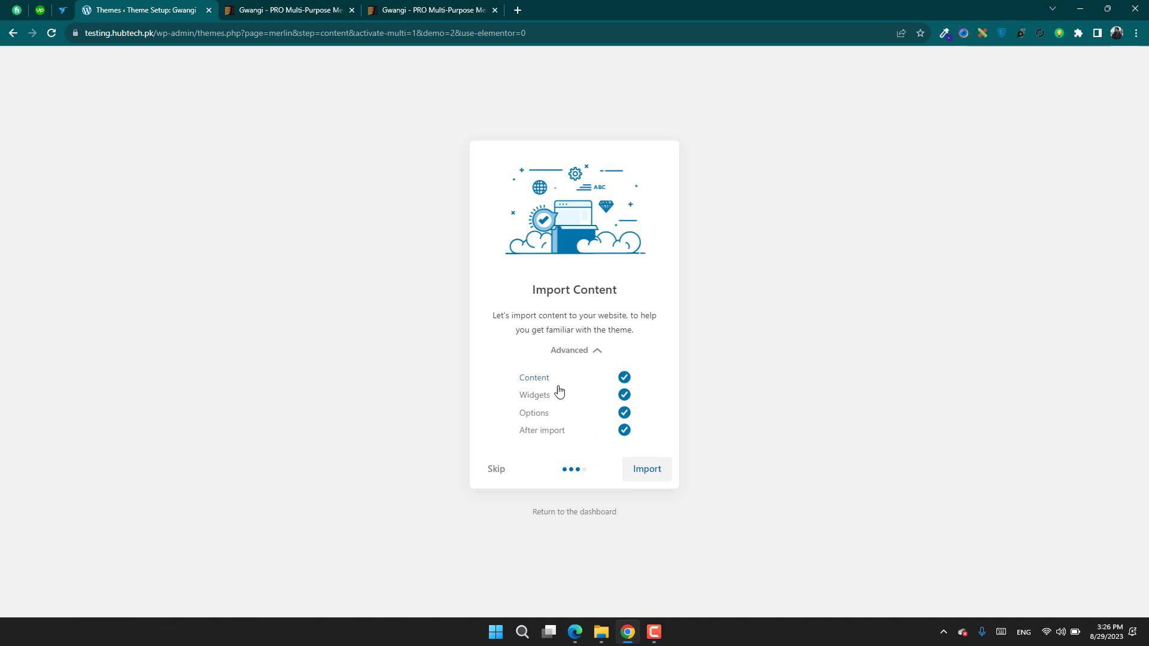
{"action": "left_click", "coordinate": [651, 474]}
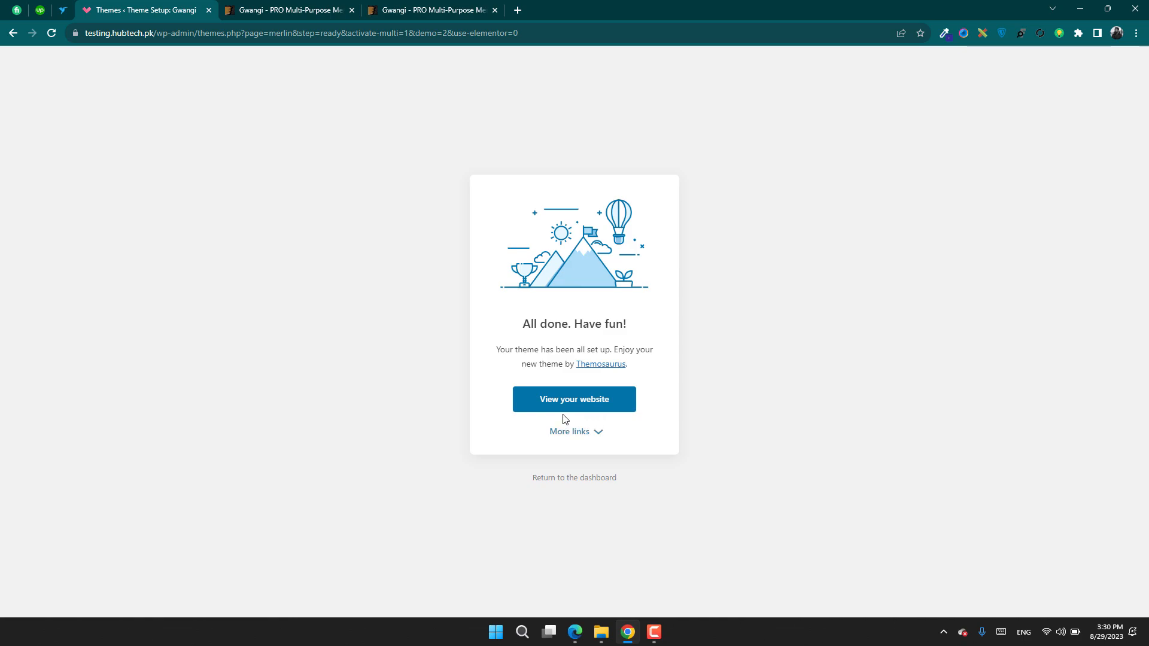
{"action": "right_click", "coordinate": [573, 400]}
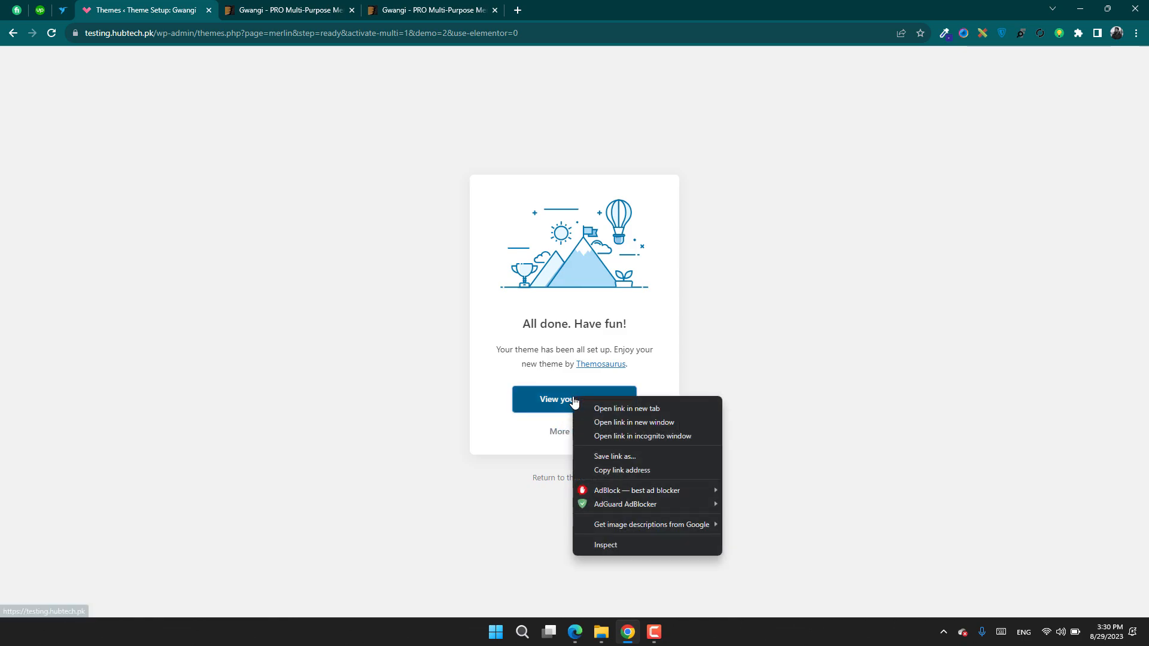
{"action": "left_click", "coordinate": [602, 409]}
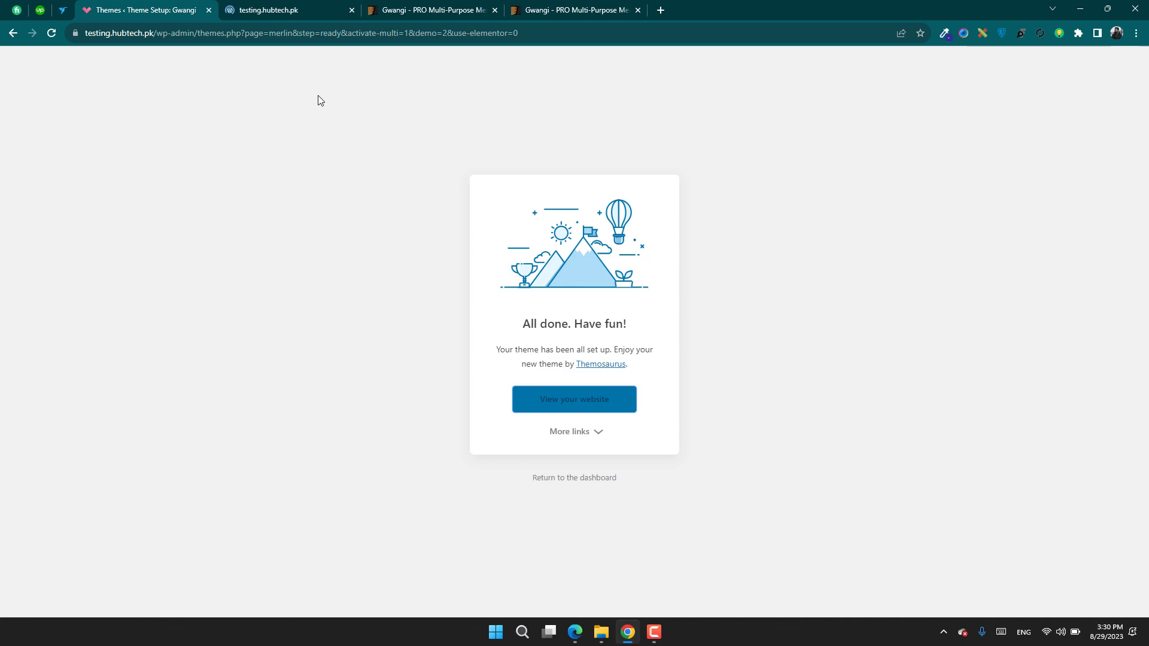
Close the two ThemeForest tabs for the Gwangi theme.
{"action": "left_click", "coordinate": [398, 7]}
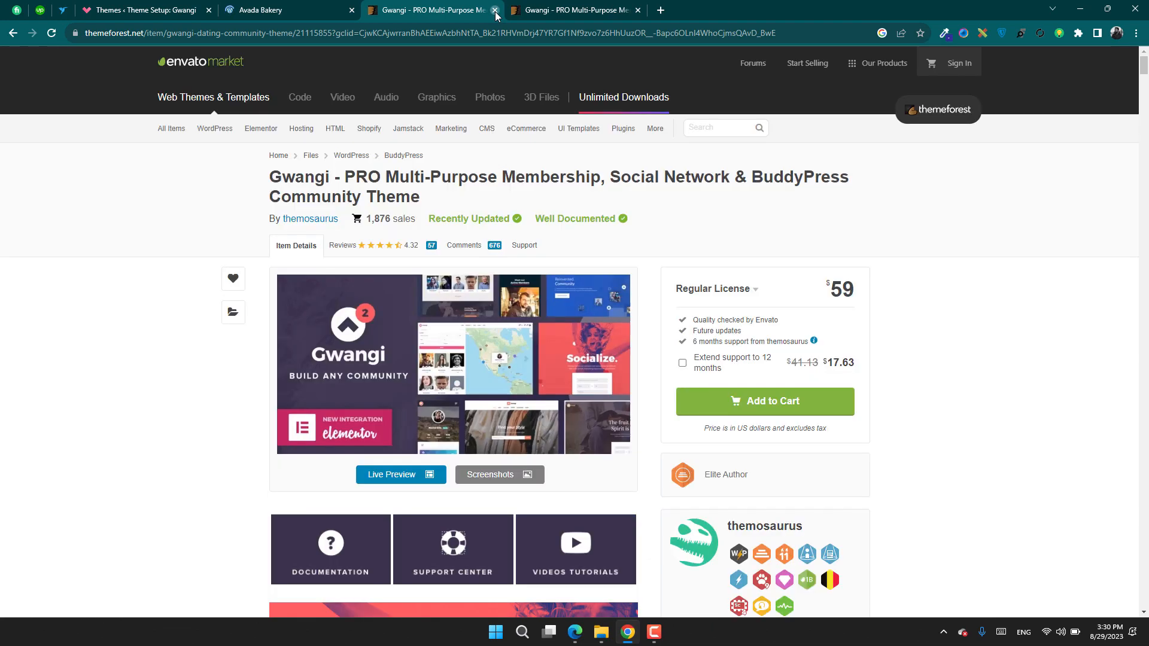
{"action": "left_click", "coordinate": [495, 10]}
{"action": "left_click", "coordinate": [495, 10]}
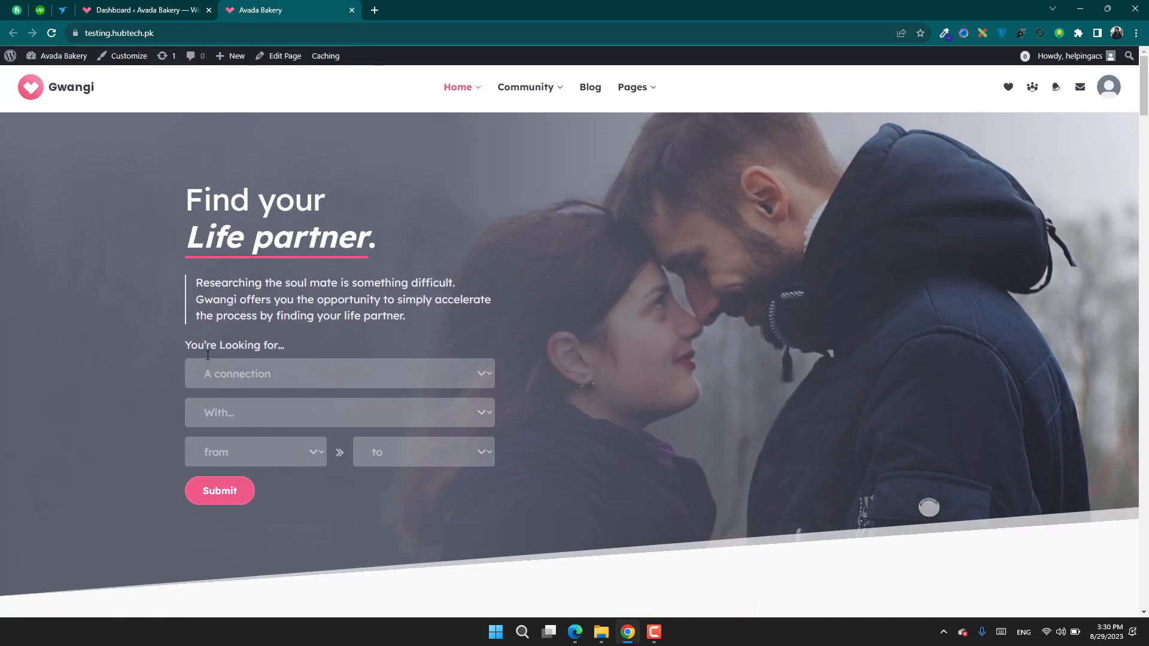
Examine the imported homepage's sections, from the partner search hero down past the community store.
{"action": "scroll", "coordinate": [209, 377], "scroll_direction": "down", "scroll_amount": 4}
{"action": "scroll", "coordinate": [209, 376], "scroll_direction": "up", "scroll_amount": 4}
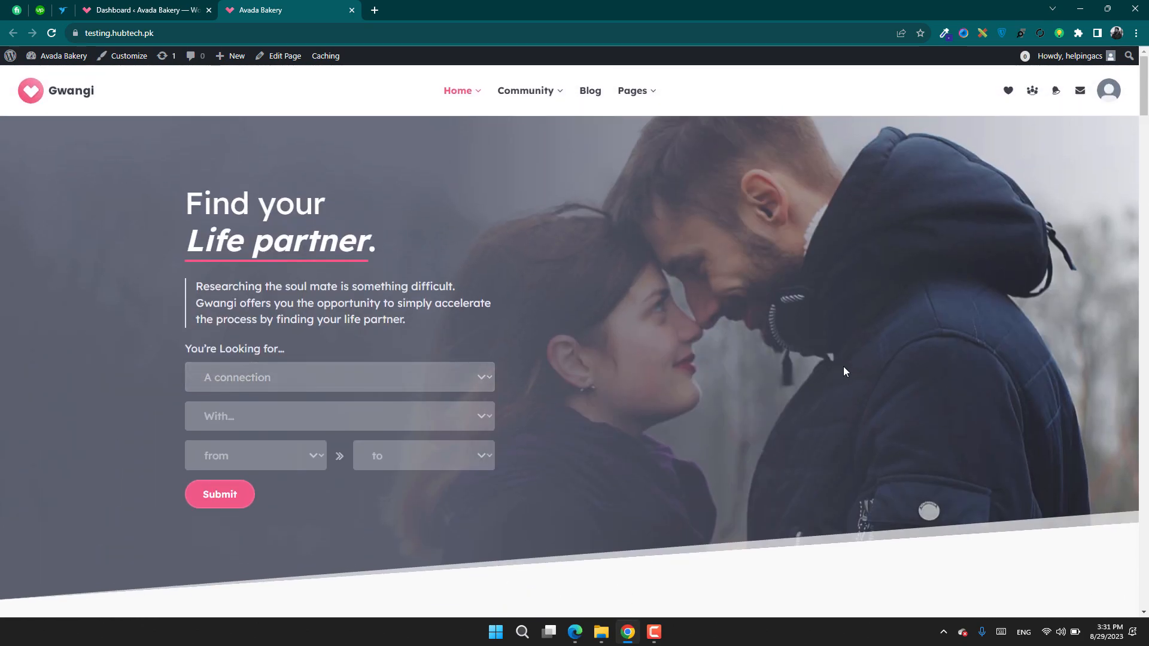
{"action": "scroll", "coordinate": [842, 369], "scroll_direction": "down", "scroll_amount": 10}
{"action": "scroll", "coordinate": [852, 382], "scroll_direction": "down", "scroll_amount": 10}
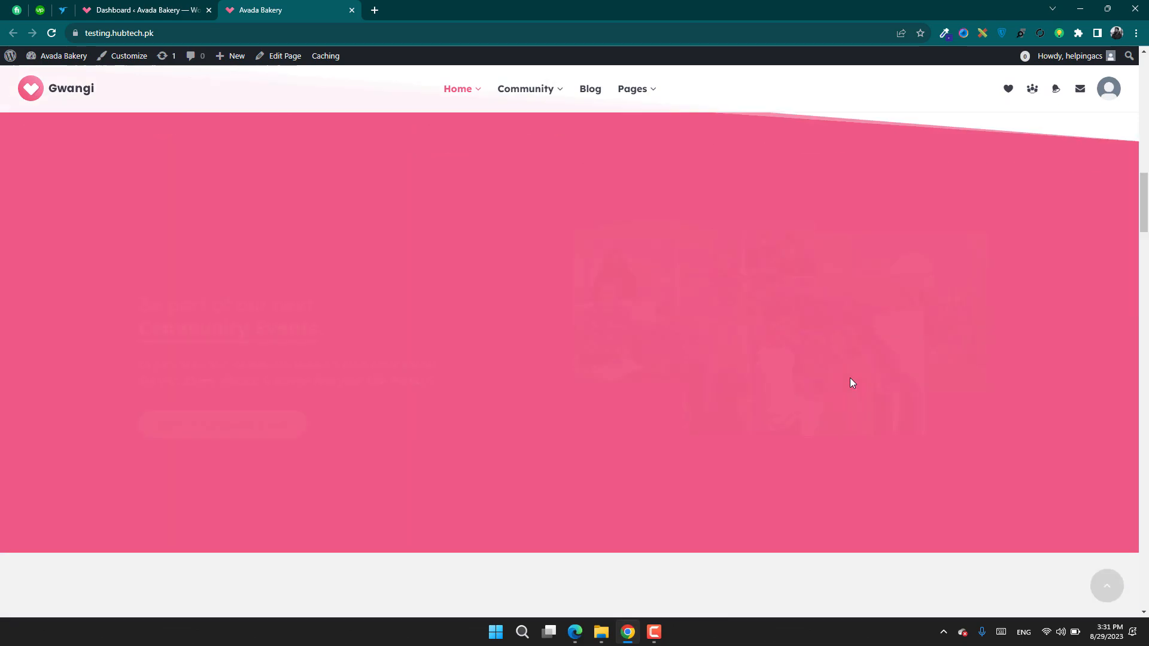
{"action": "scroll", "coordinate": [858, 391], "scroll_direction": "down", "scroll_amount": 4}
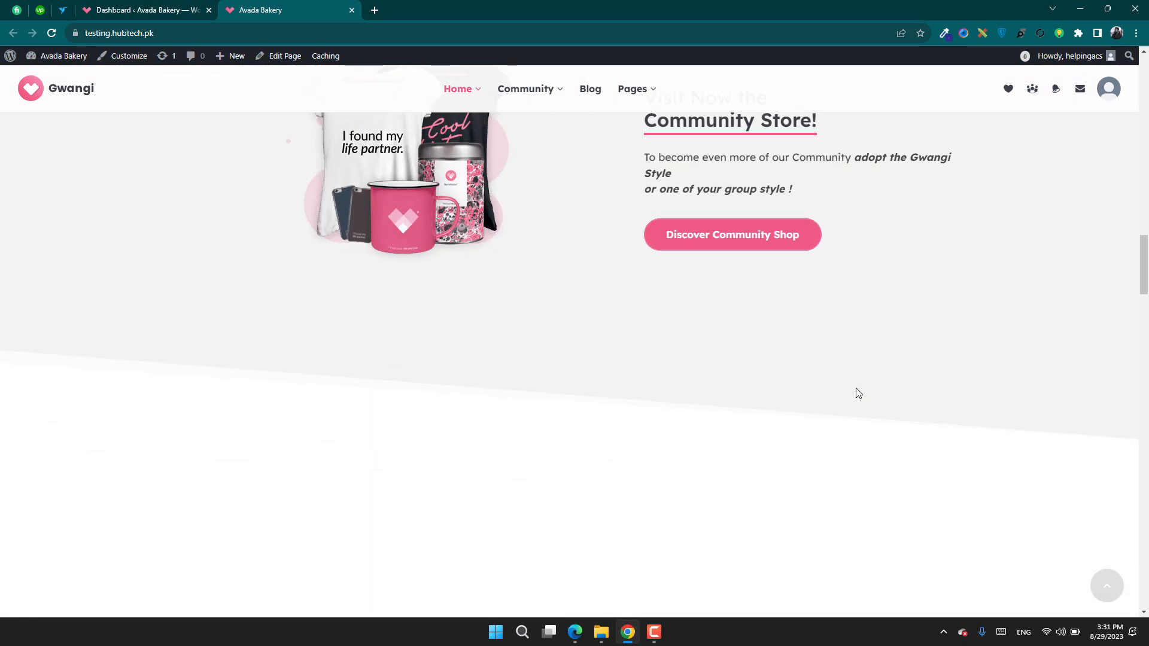
{"action": "scroll", "coordinate": [859, 393], "scroll_direction": "down", "scroll_amount": 8}
{"action": "scroll", "coordinate": [858, 411], "scroll_direction": "up", "scroll_amount": 9}
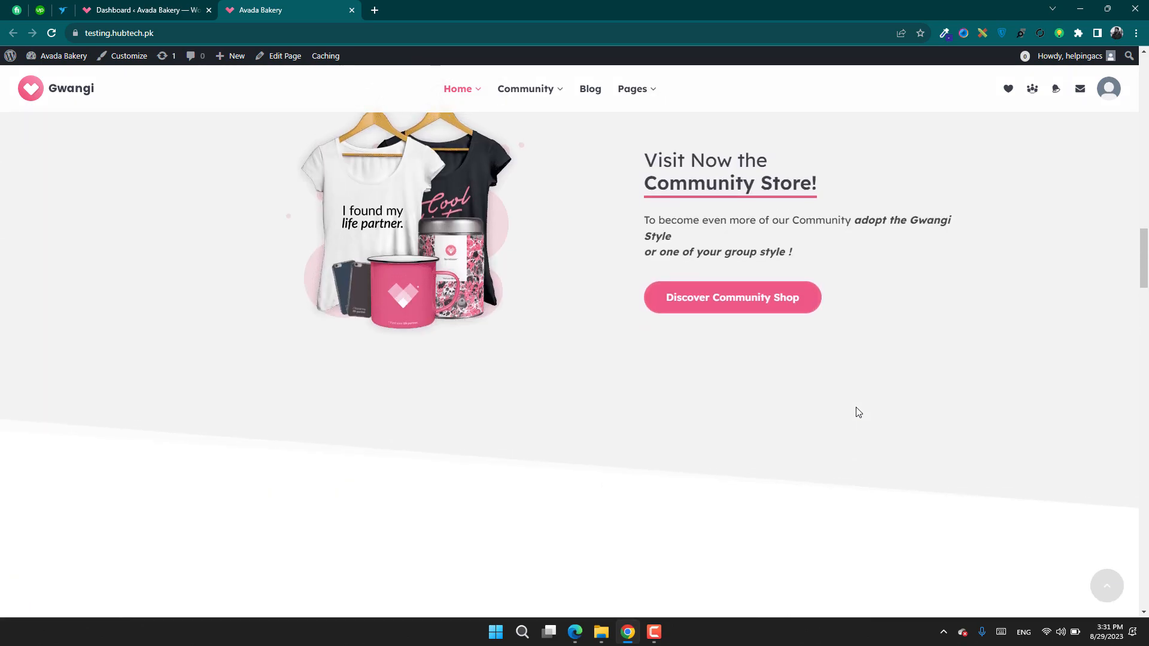
{"action": "scroll", "coordinate": [859, 413], "scroll_direction": "up", "scroll_amount": 6}
Examine the entries under Home, Community and Pages in the website's main navigation.
{"action": "mouse_move", "coordinate": [472, 98]}
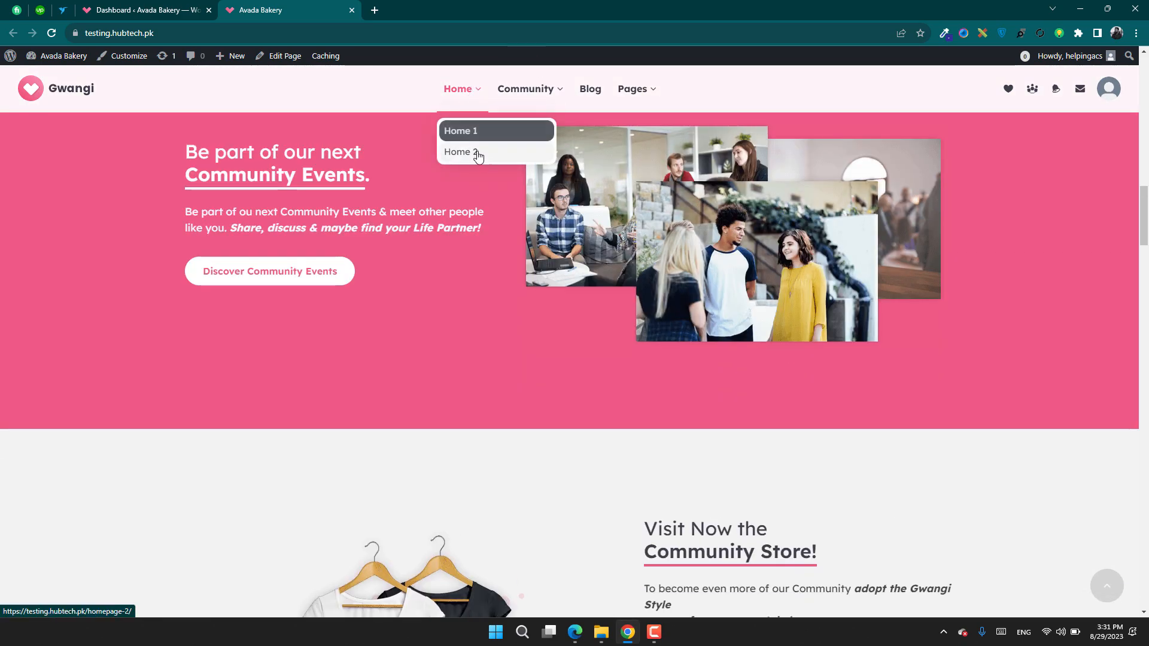
{"action": "mouse_move", "coordinate": [566, 91]}
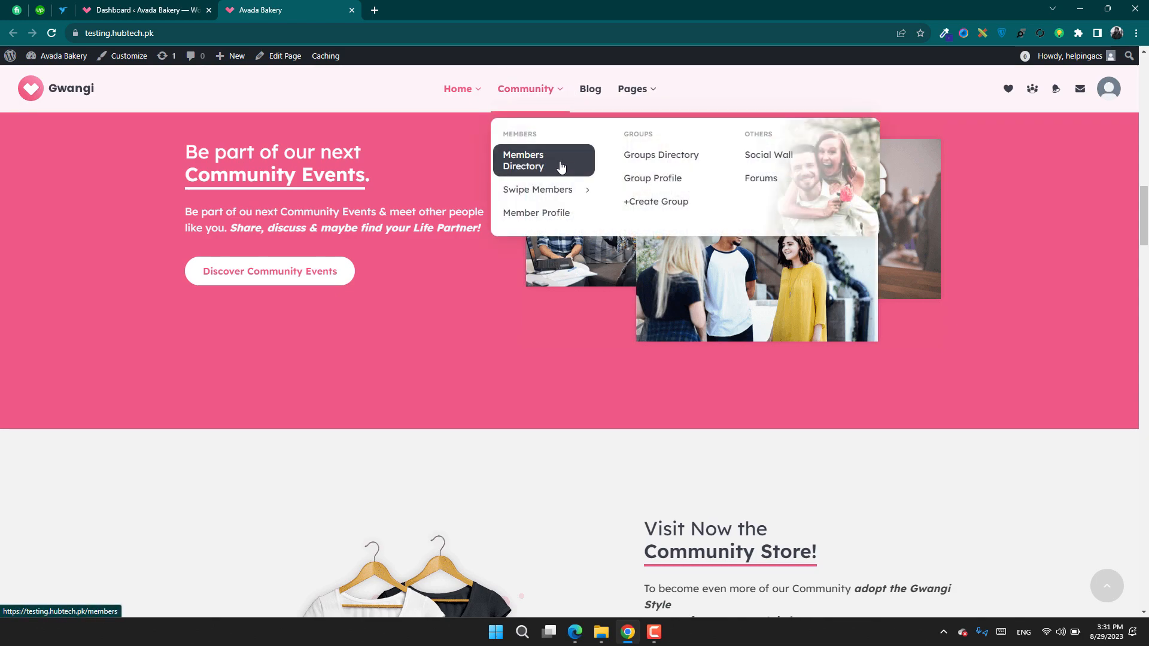
{"action": "mouse_move", "coordinate": [561, 190]}
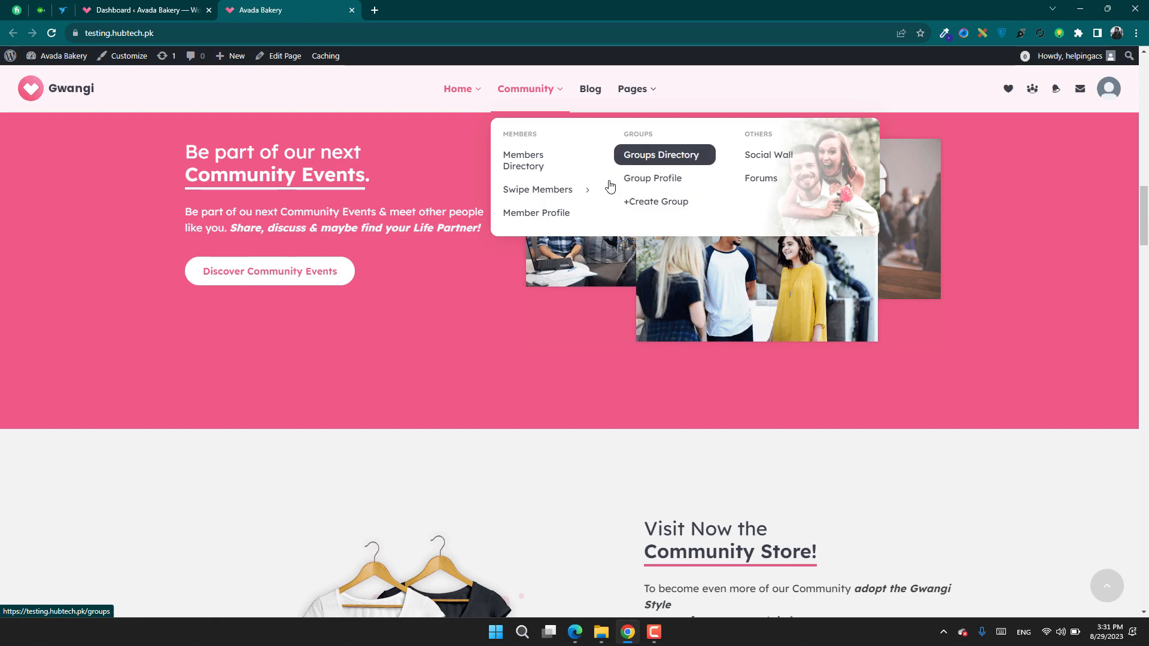
{"action": "mouse_move", "coordinate": [642, 93]}
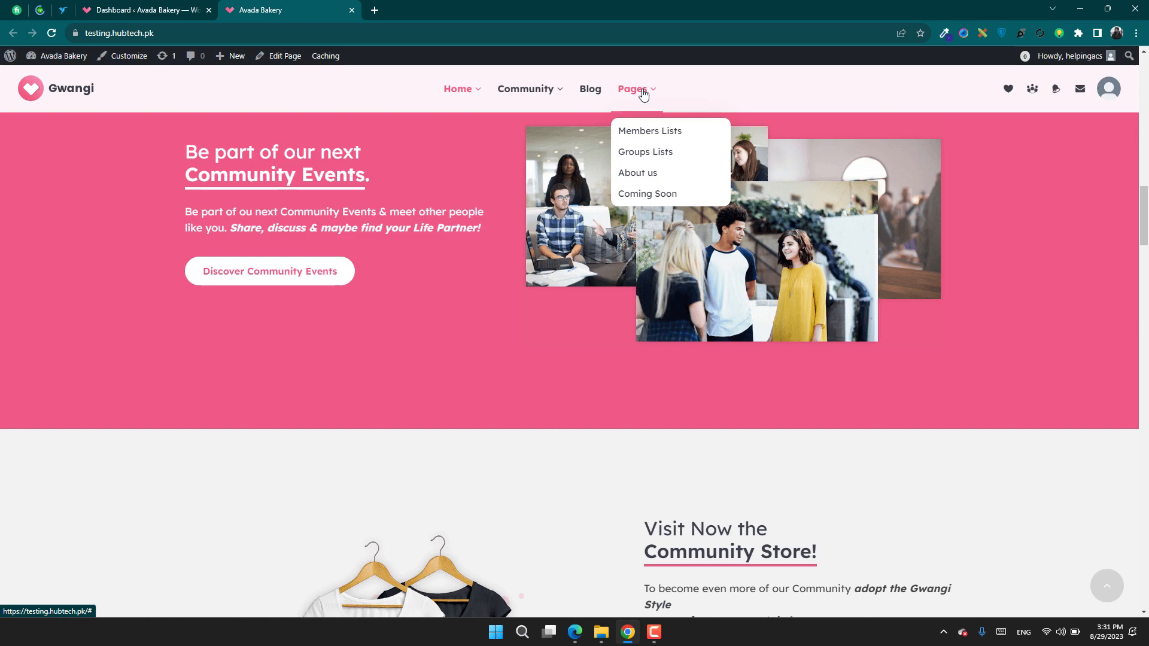
{"action": "scroll", "coordinate": [443, 398], "scroll_direction": "down", "scroll_amount": 5}
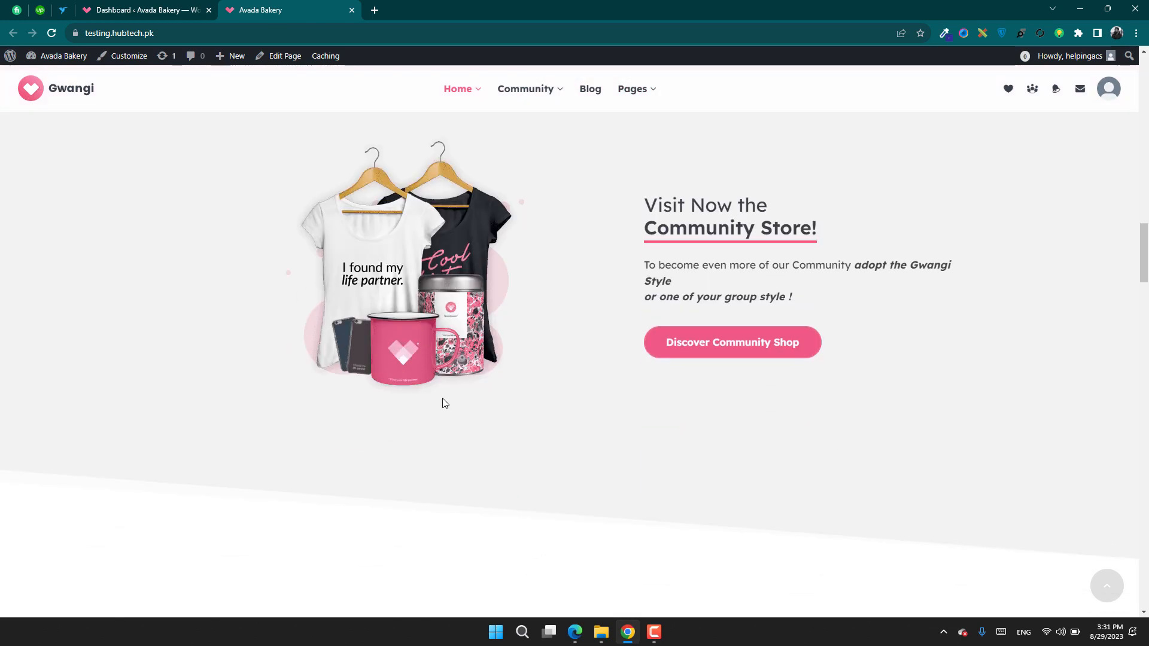
{"action": "scroll", "coordinate": [444, 402], "scroll_direction": "up", "scroll_amount": 13}
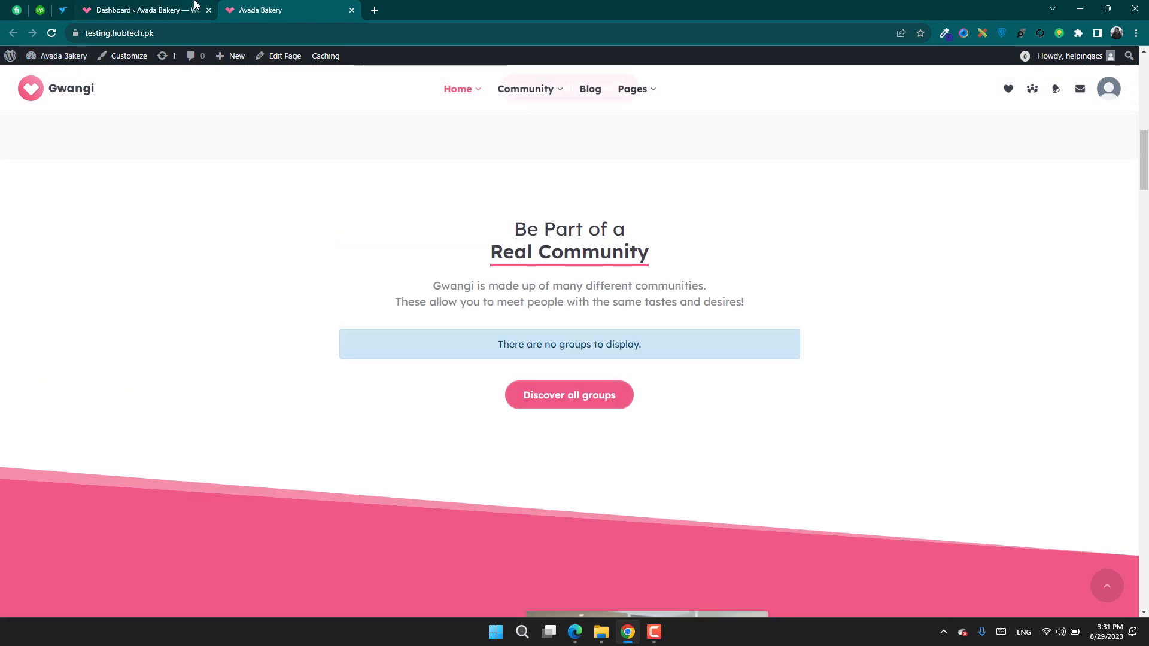
Return to the WordPress dashboard and open the theme customizer for the imported site.
{"action": "left_click", "coordinate": [194, 5]}
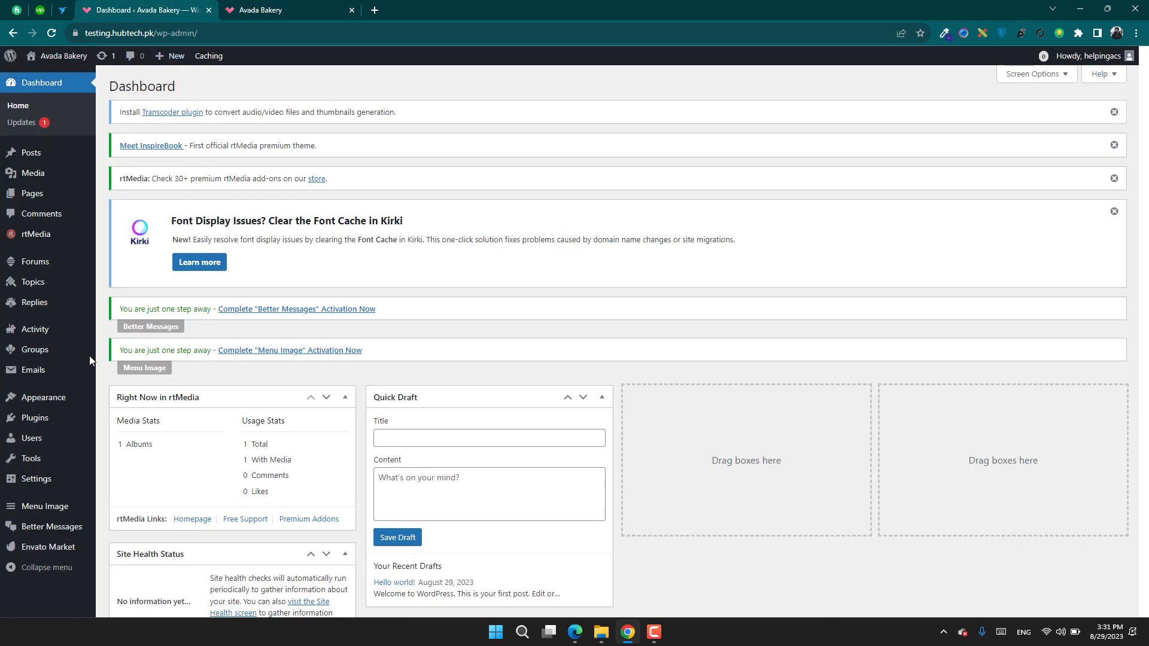
{"action": "mouse_move", "coordinate": [77, 420]}
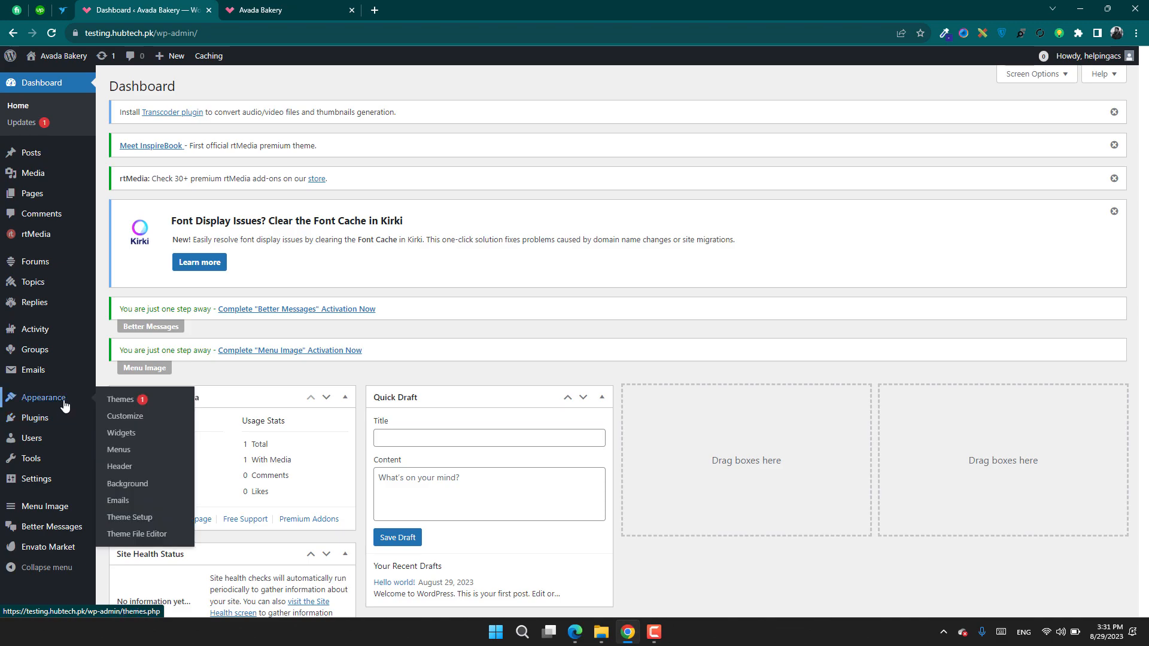
{"action": "left_click", "coordinate": [147, 419]}
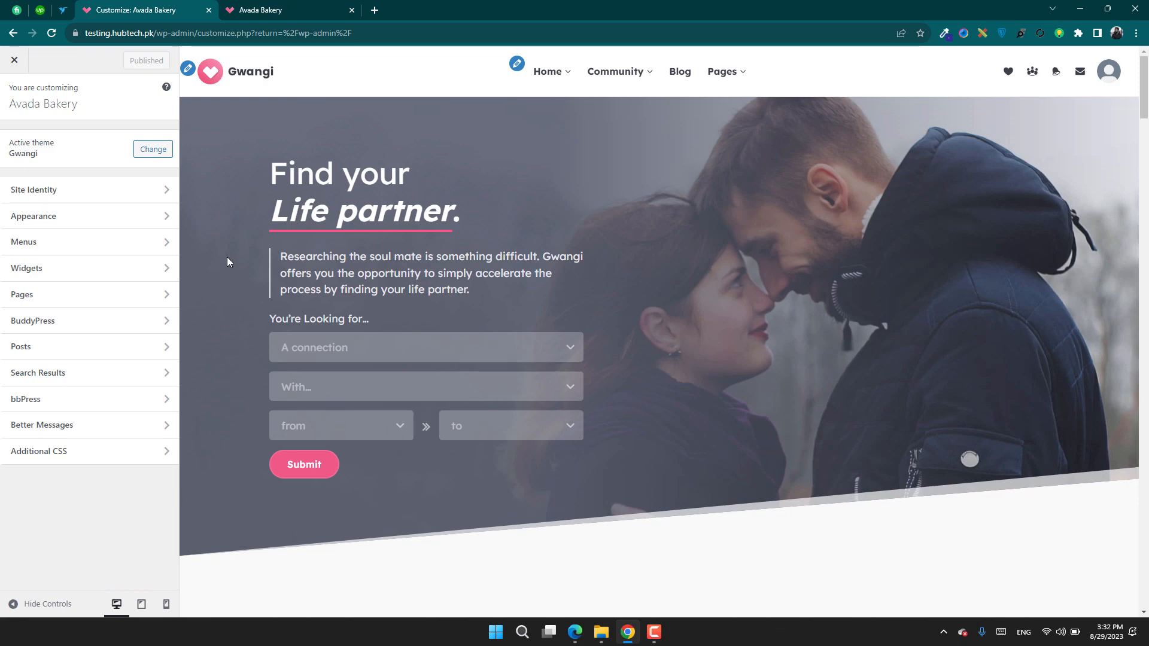
{"action": "scroll", "coordinate": [227, 256], "scroll_direction": "down", "scroll_amount": 2}
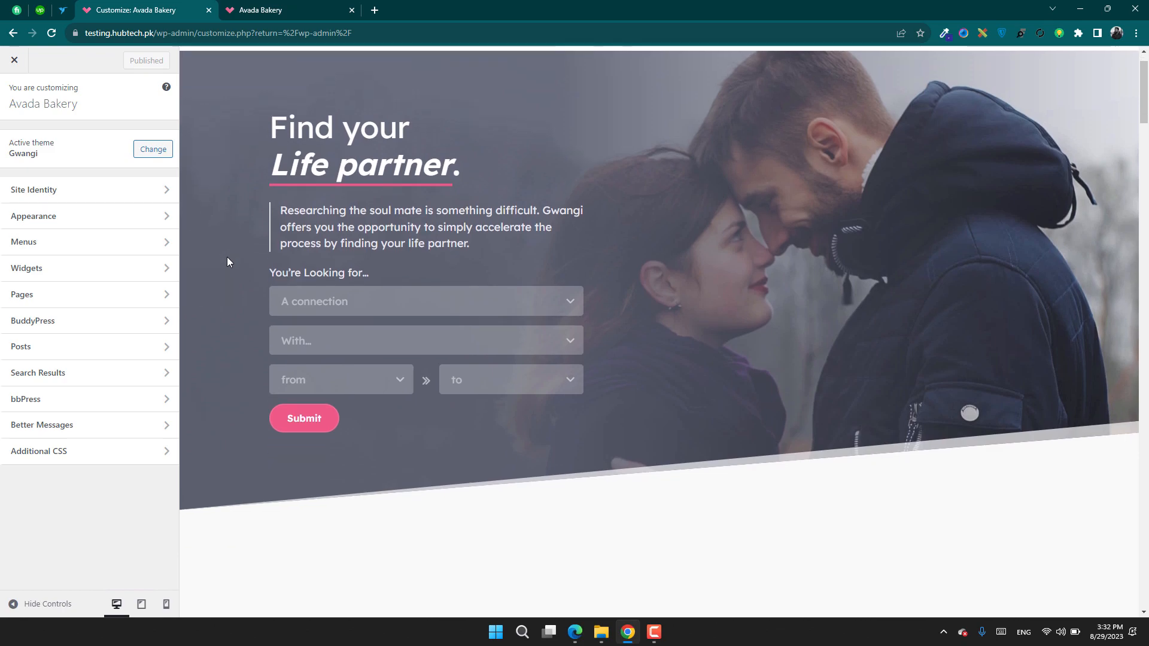
{"action": "scroll", "coordinate": [228, 257], "scroll_direction": "up", "scroll_amount": 2}
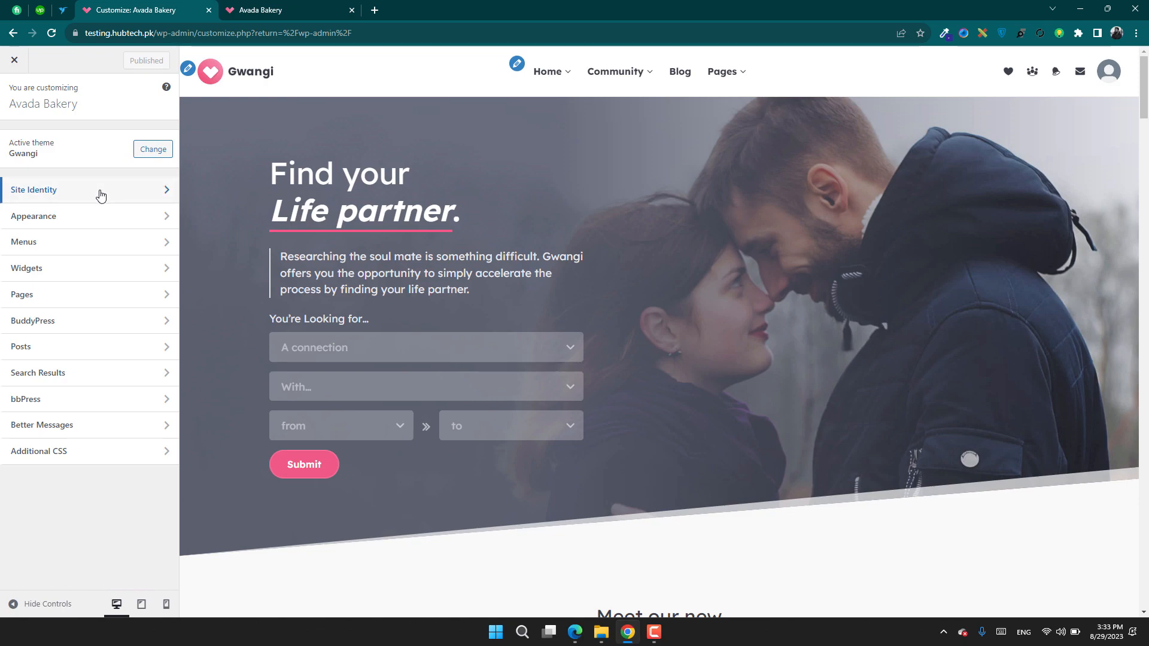
In Site Identity, set the logo size to 155 and review the title, tagline and icon settings.
{"action": "left_click", "coordinate": [15, 192]}
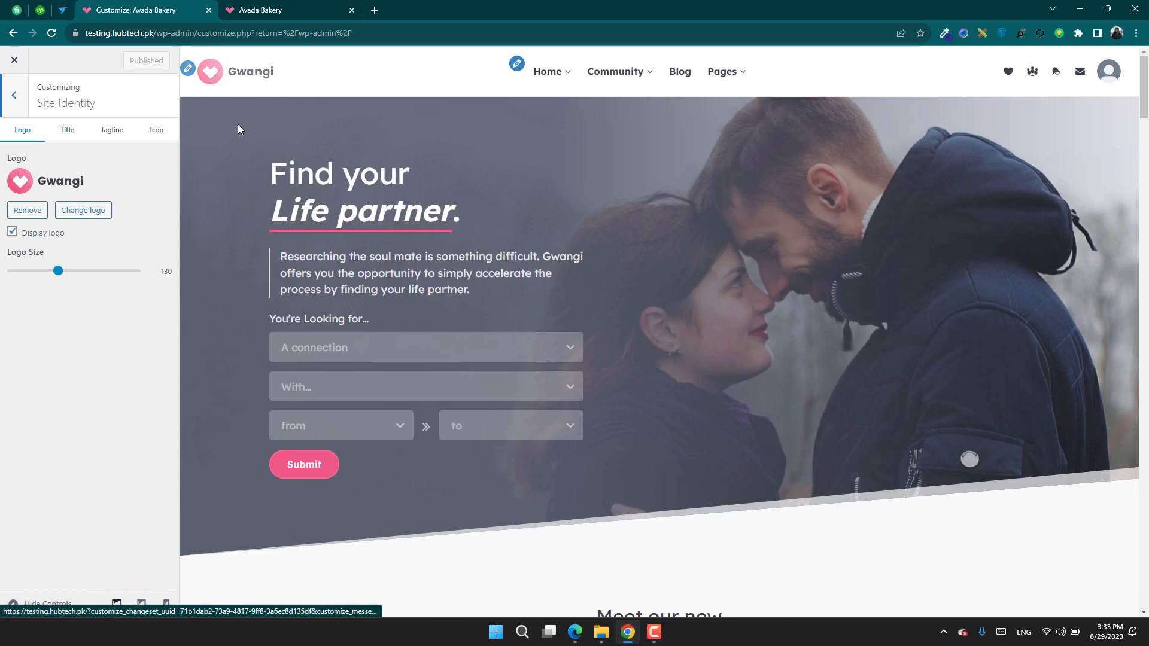
{"action": "mouse_move", "coordinate": [58, 270]}
{"action": "left_mouse_down"}
{"action": "mouse_move", "coordinate": [87, 270]}
{"action": "mouse_move", "coordinate": [69, 273]}
{"action": "left_mouse_up"}
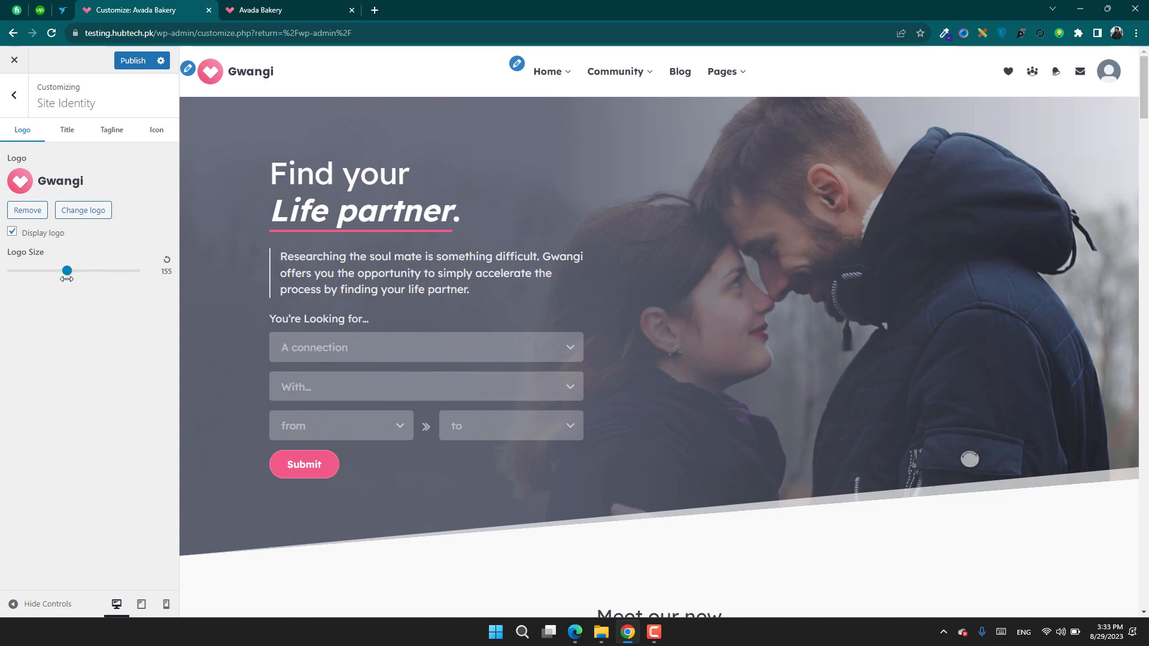
{"action": "left_click", "coordinate": [70, 134]}
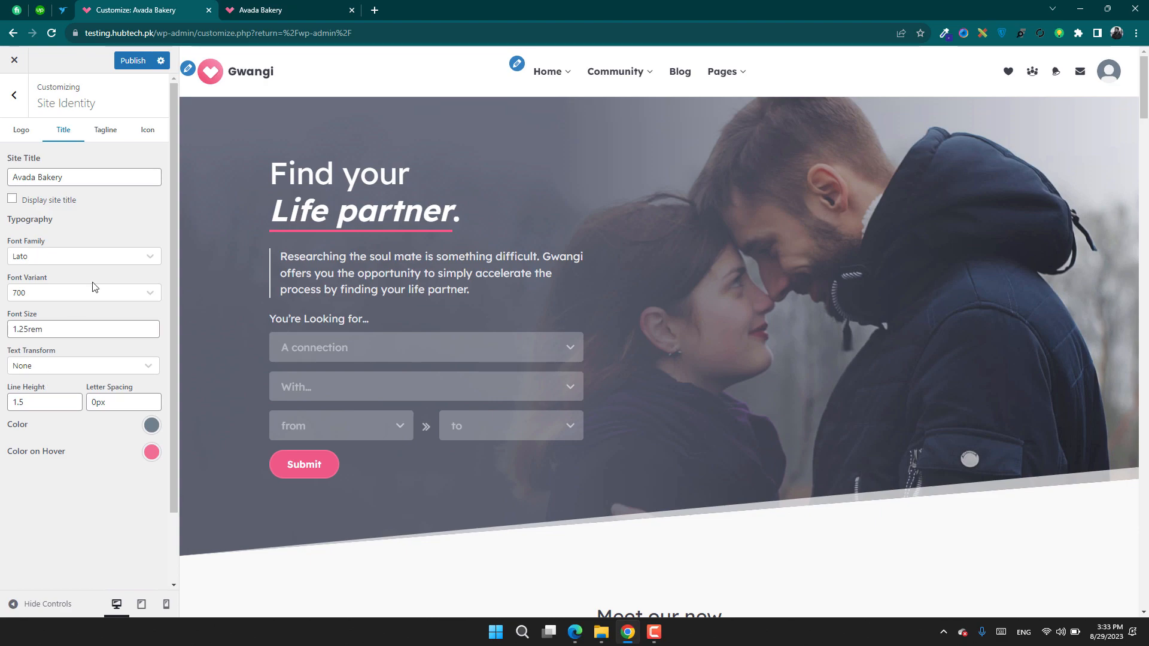
{"action": "left_click", "coordinate": [114, 134]}
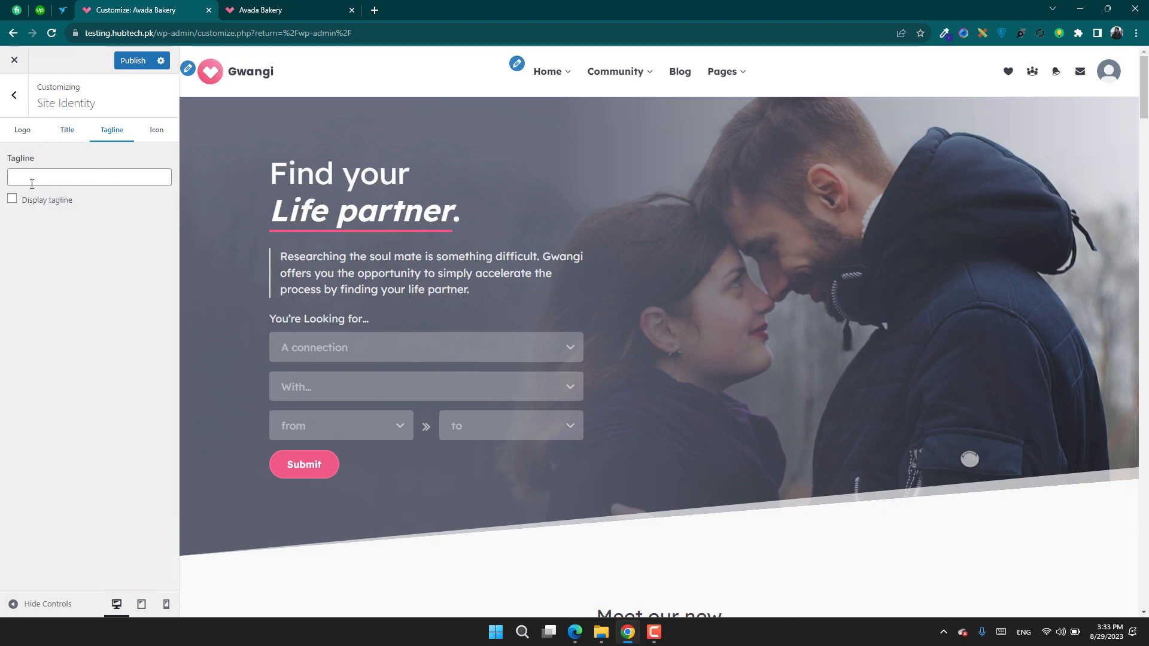
{"action": "left_click", "coordinate": [165, 133]}
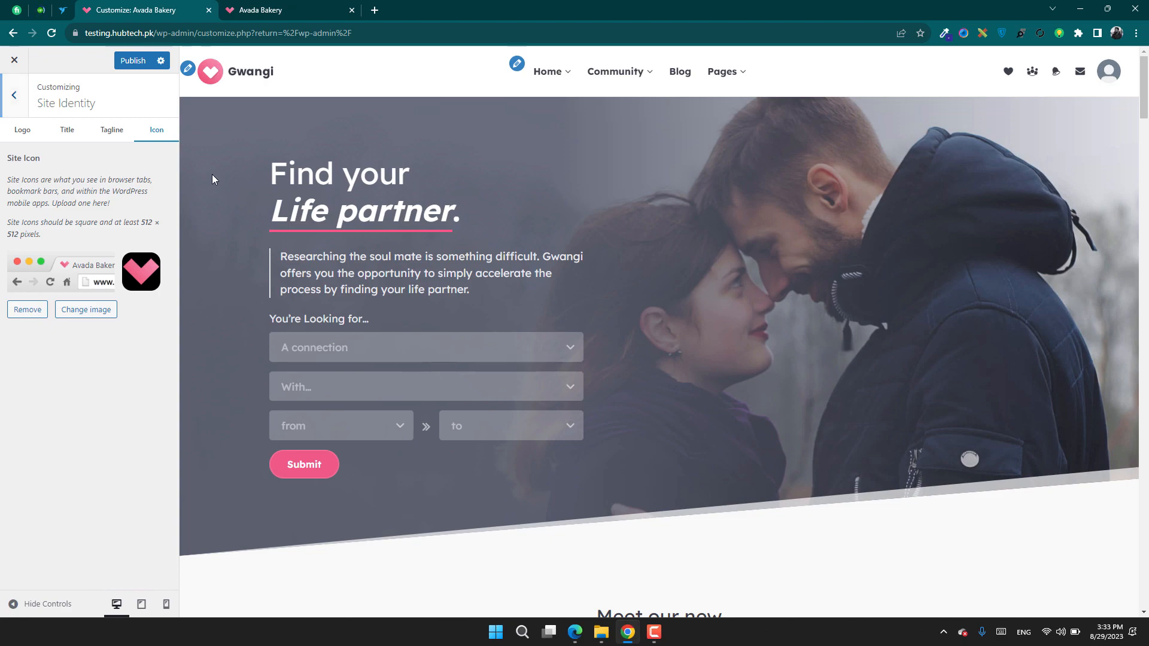
Review the background, layout and content options in the Global section of the Appearance settings.
{"action": "left_click", "coordinate": [13, 96]}
{"action": "left_click", "coordinate": [52, 216]}
{"action": "left_click", "coordinate": [118, 145]}
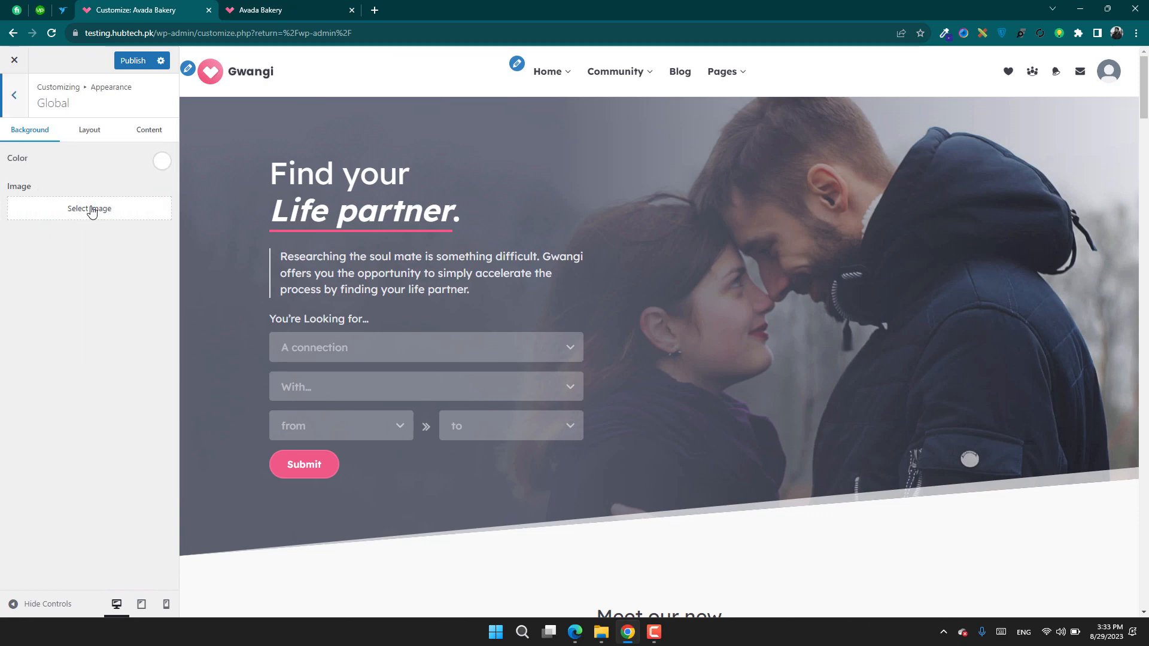
{"action": "left_click", "coordinate": [98, 133]}
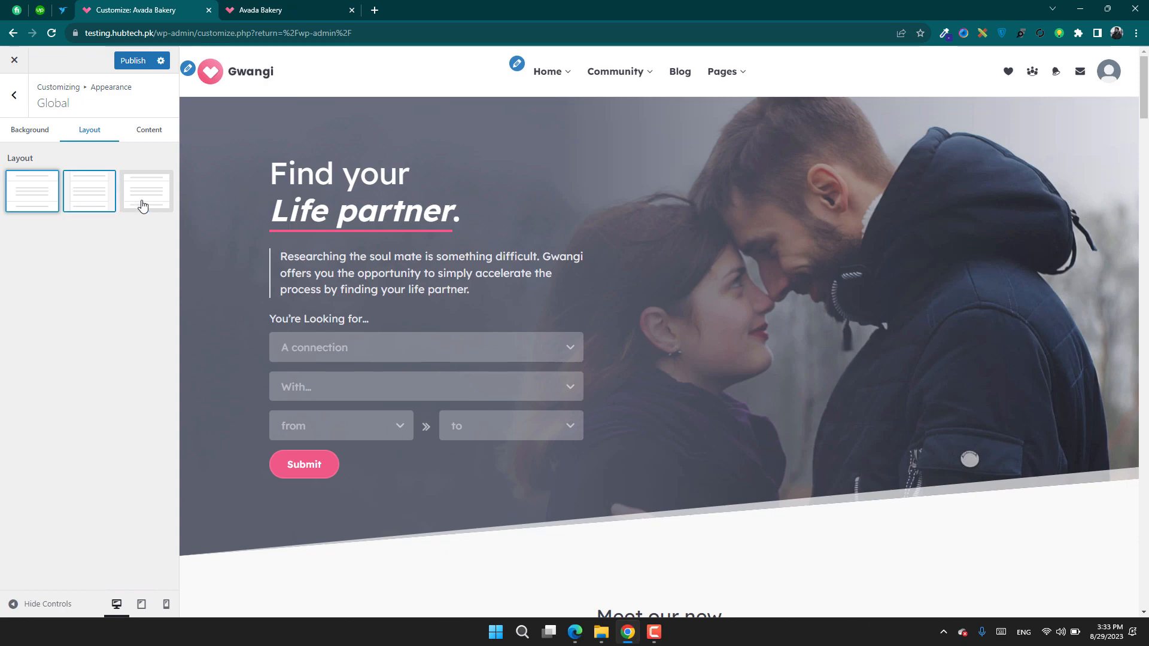
{"action": "left_click", "coordinate": [157, 135]}
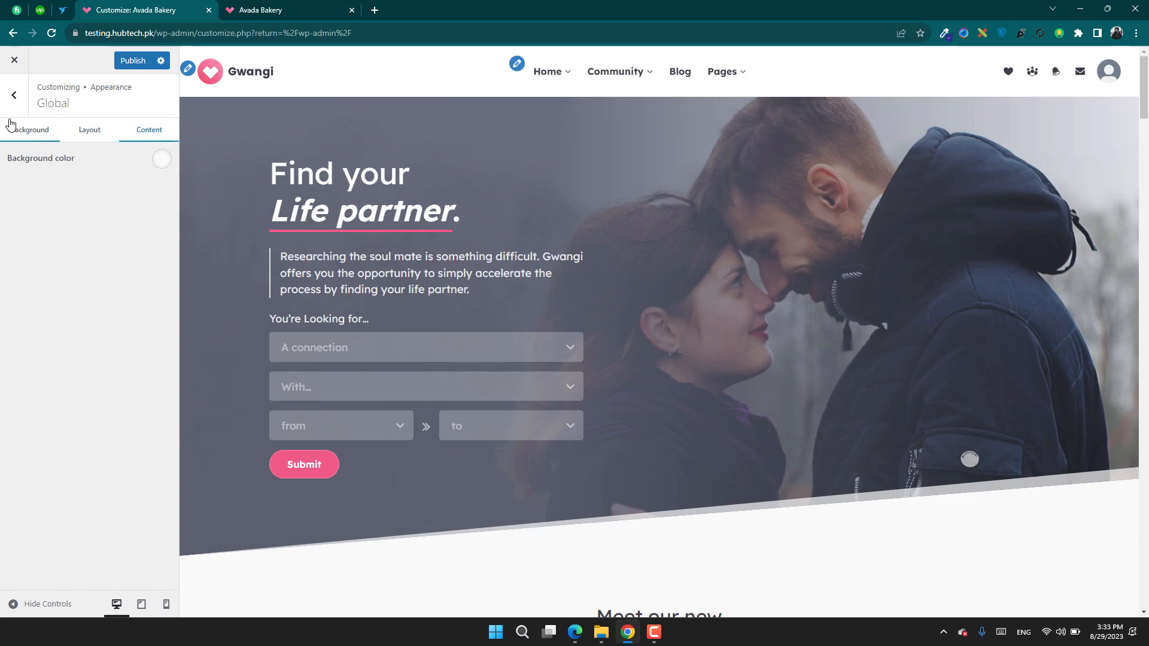
Open the Typography section of the Appearance settings and review the text and headings font options.
{"action": "left_click", "coordinate": [11, 97]}
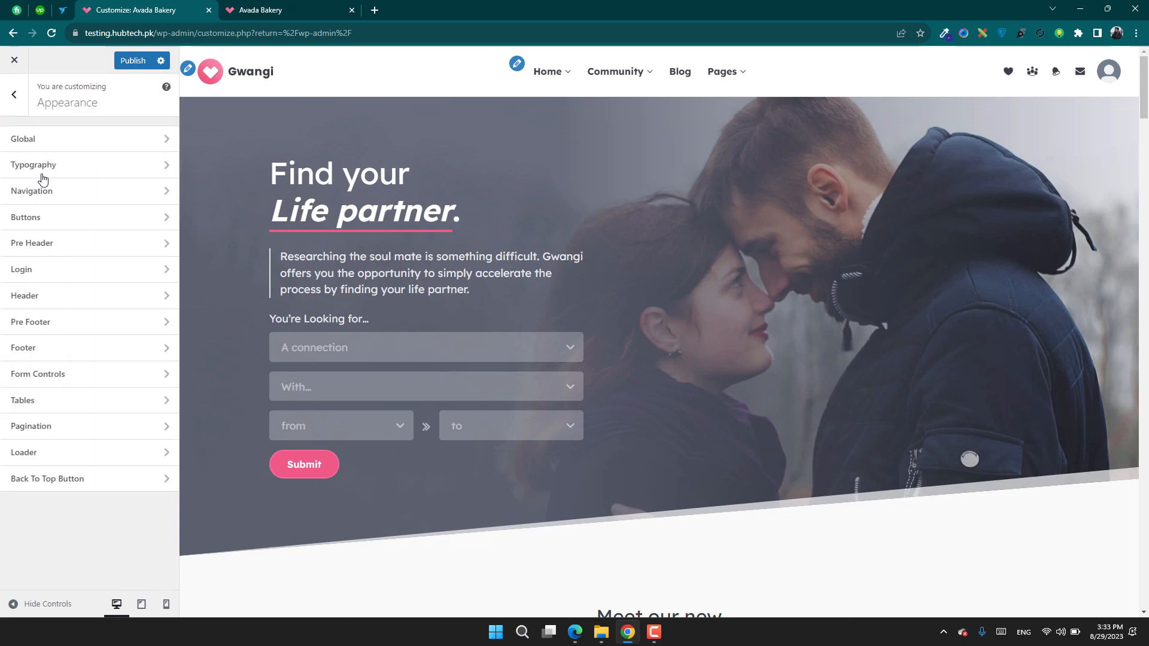
{"action": "left_click", "coordinate": [46, 168]}
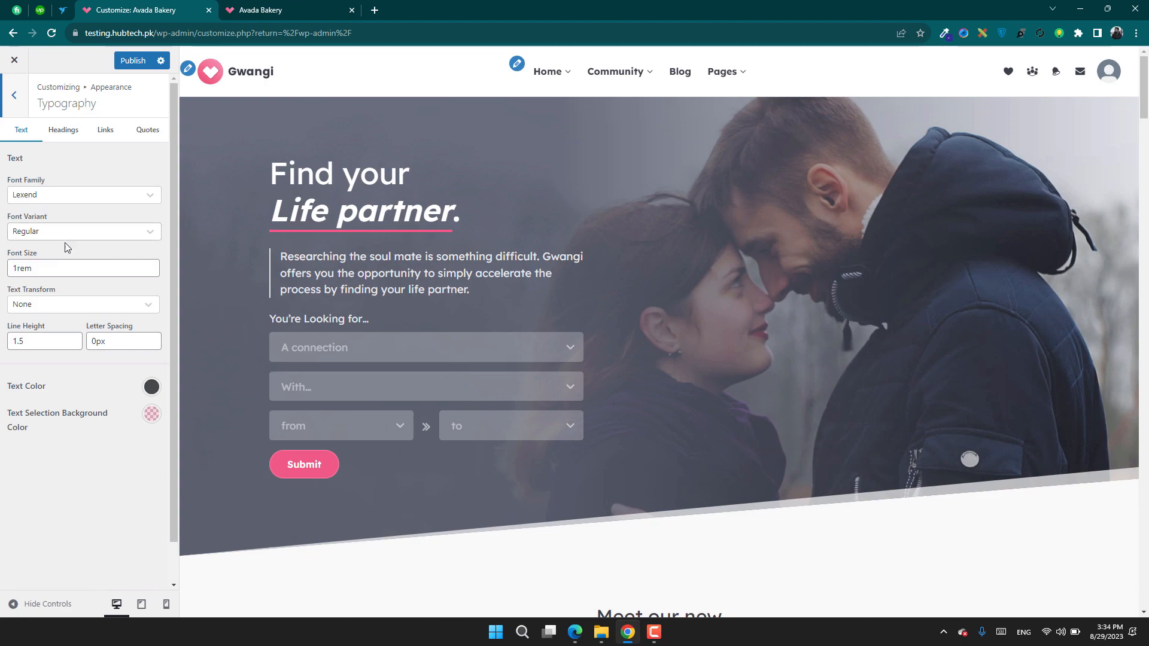
{"action": "left_click", "coordinate": [104, 233]}
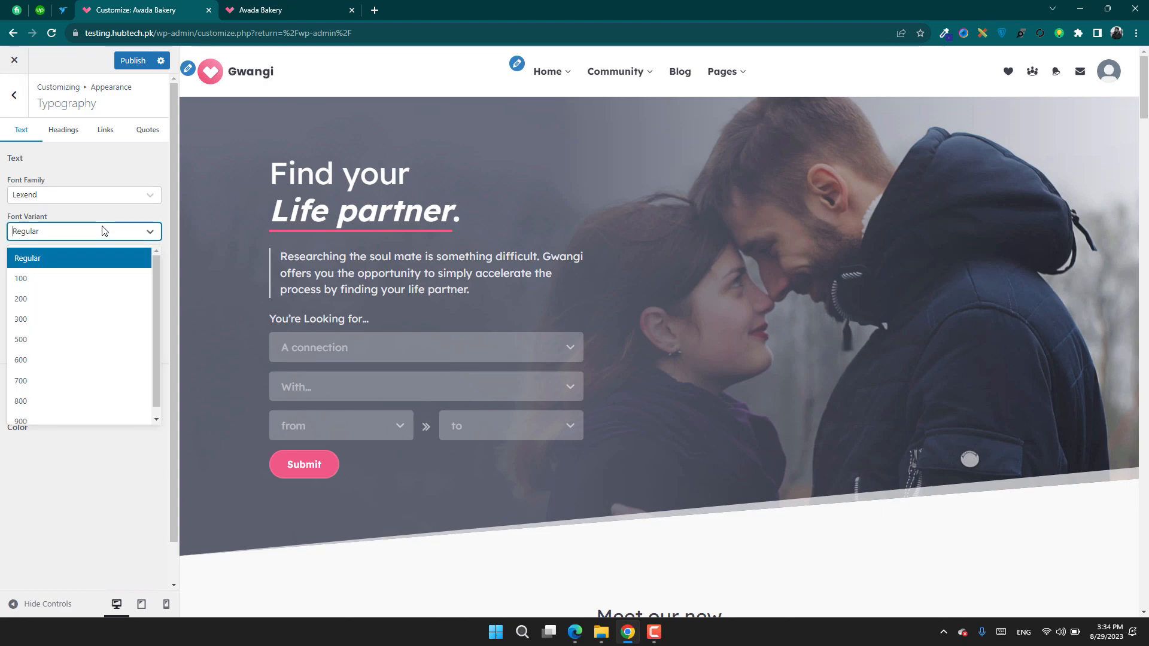
{"action": "left_click", "coordinate": [104, 231]}
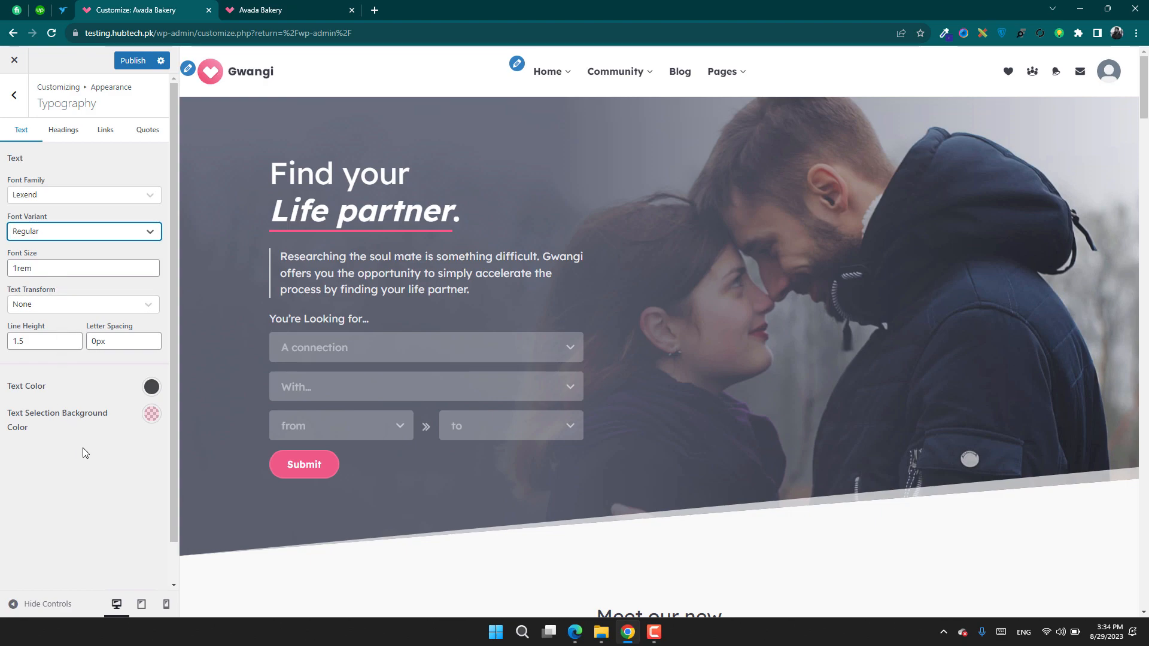
{"action": "left_click", "coordinate": [62, 133]}
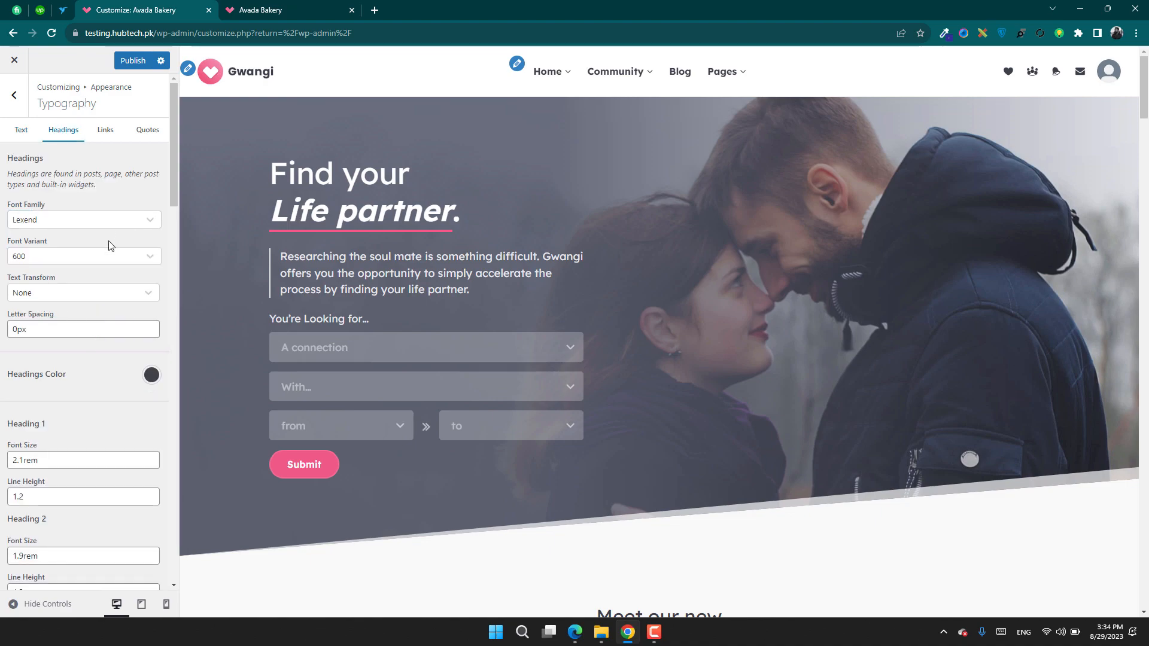
{"action": "scroll", "coordinate": [109, 253], "scroll_direction": "down", "scroll_amount": 4}
{"action": "scroll", "coordinate": [108, 251], "scroll_direction": "up", "scroll_amount": 4}
Review the link colors and the quotes options in Typography, then return to the Appearance sections.
{"action": "left_click", "coordinate": [110, 133]}
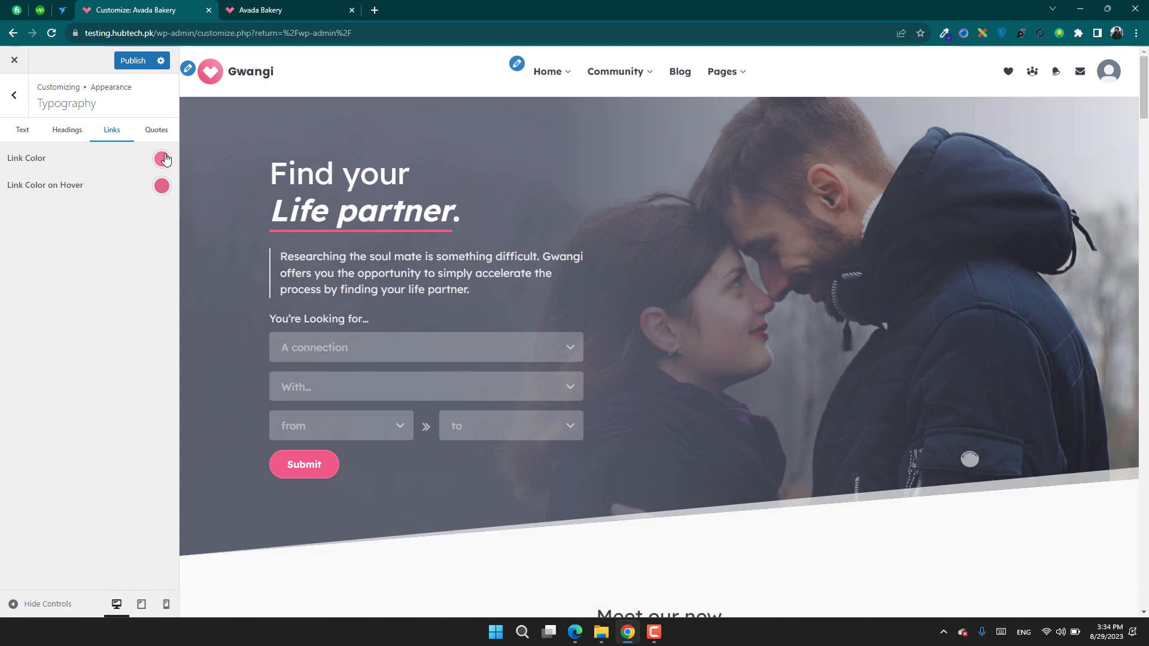
{"action": "left_click", "coordinate": [158, 130]}
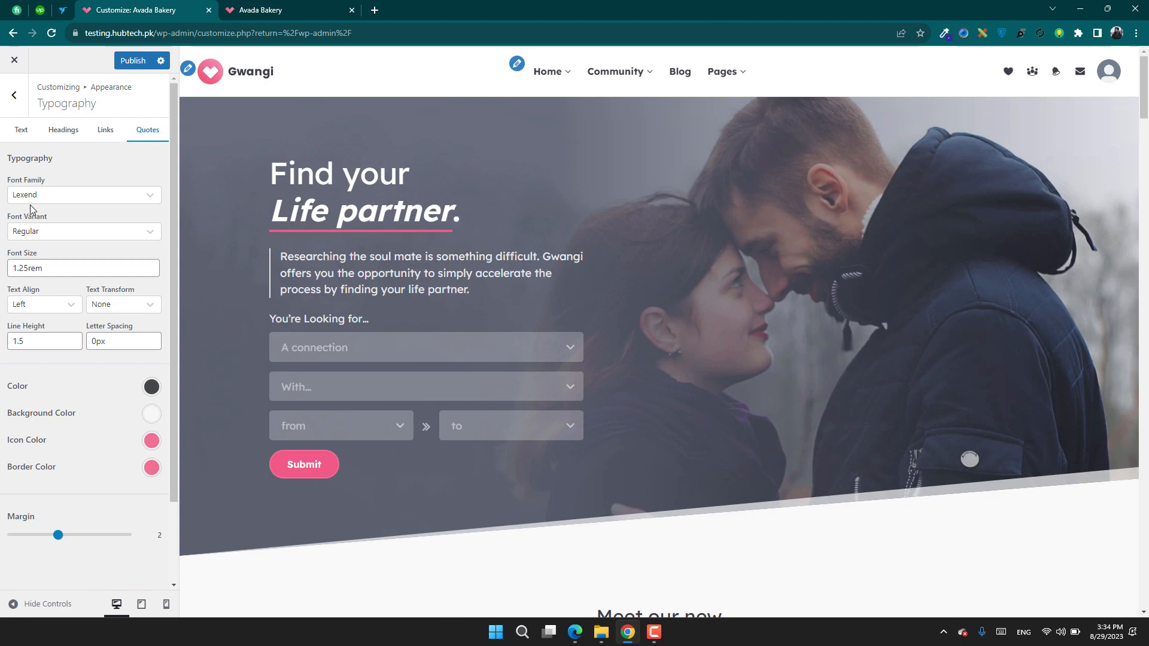
{"action": "scroll", "coordinate": [83, 429], "scroll_direction": "down", "scroll_amount": 2}
{"action": "scroll", "coordinate": [82, 430], "scroll_direction": "up", "scroll_amount": 2}
{"action": "left_click", "coordinate": [26, 110]}
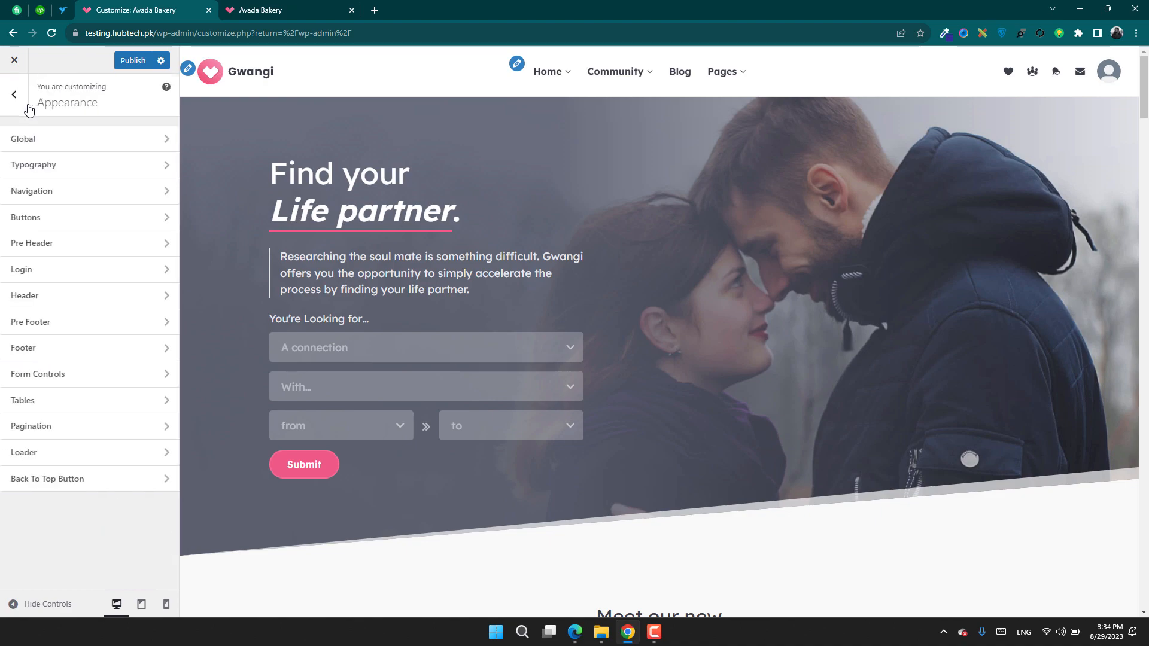
Enable the display of the search form in the Navigation section of the Appearance settings.
{"action": "left_click", "coordinate": [65, 193]}
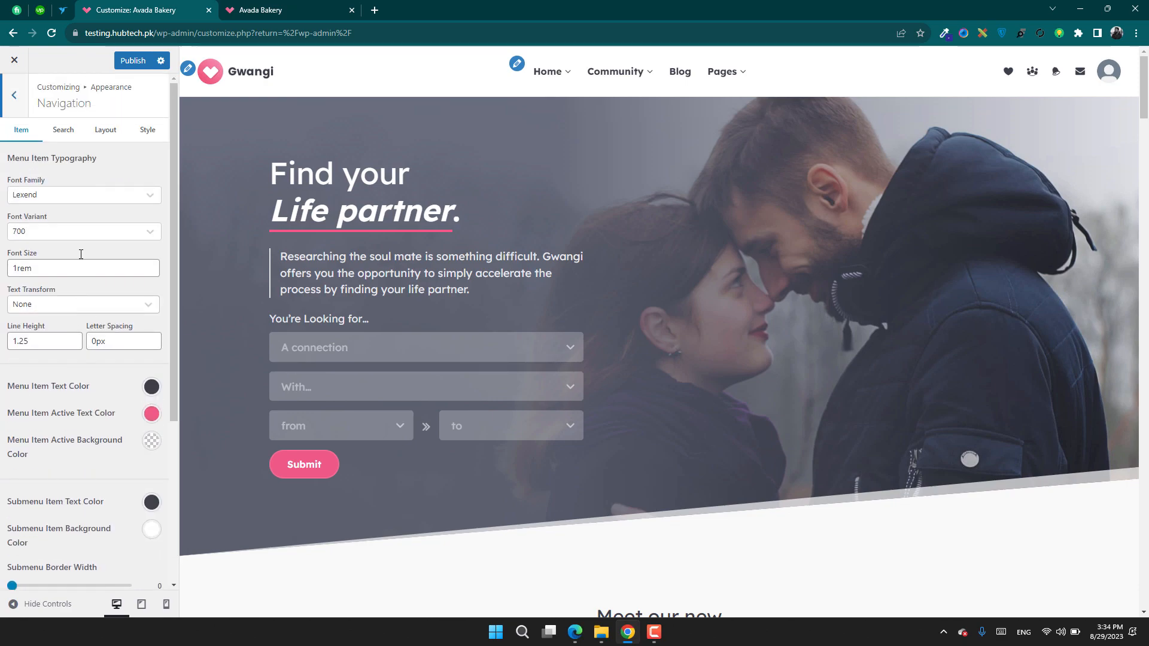
{"action": "left_click", "coordinate": [65, 135]}
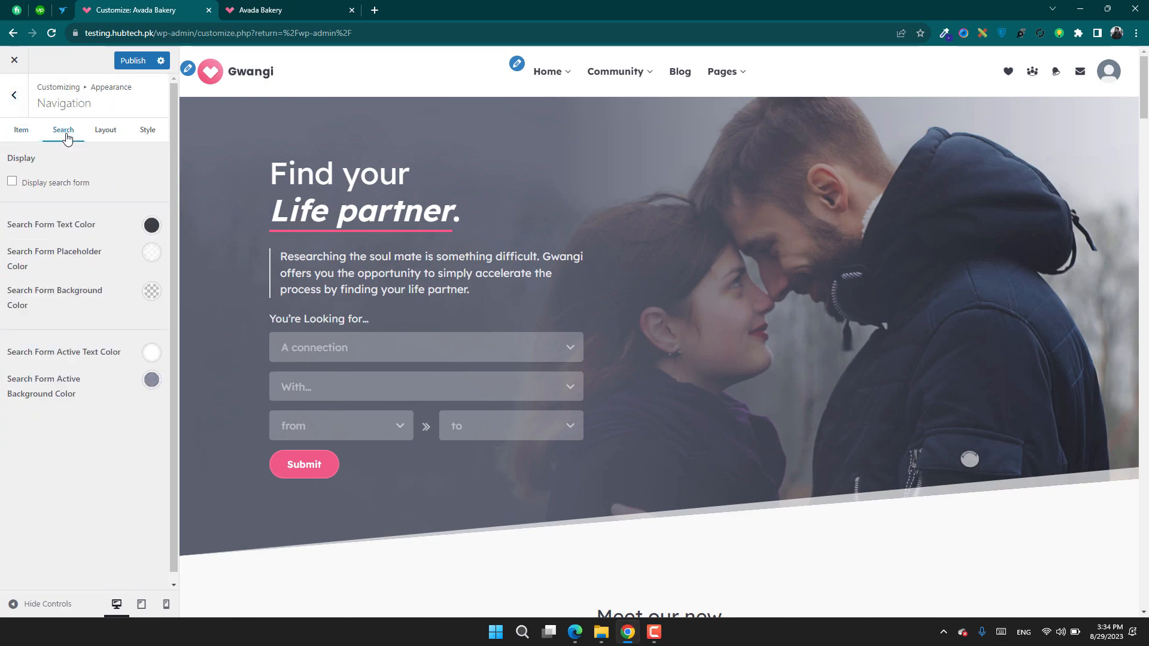
{"action": "left_click", "coordinate": [64, 183]}
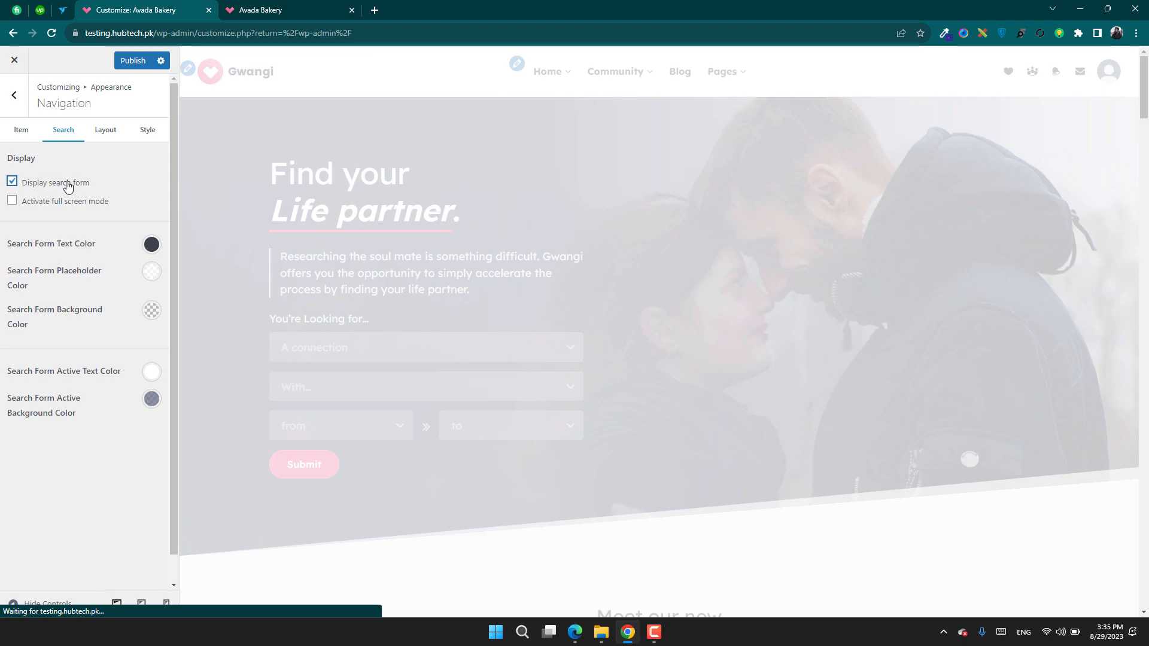
Review the navigation's layout and style options, including padding, background colors and sticky navigation.
{"action": "left_click", "coordinate": [105, 130]}
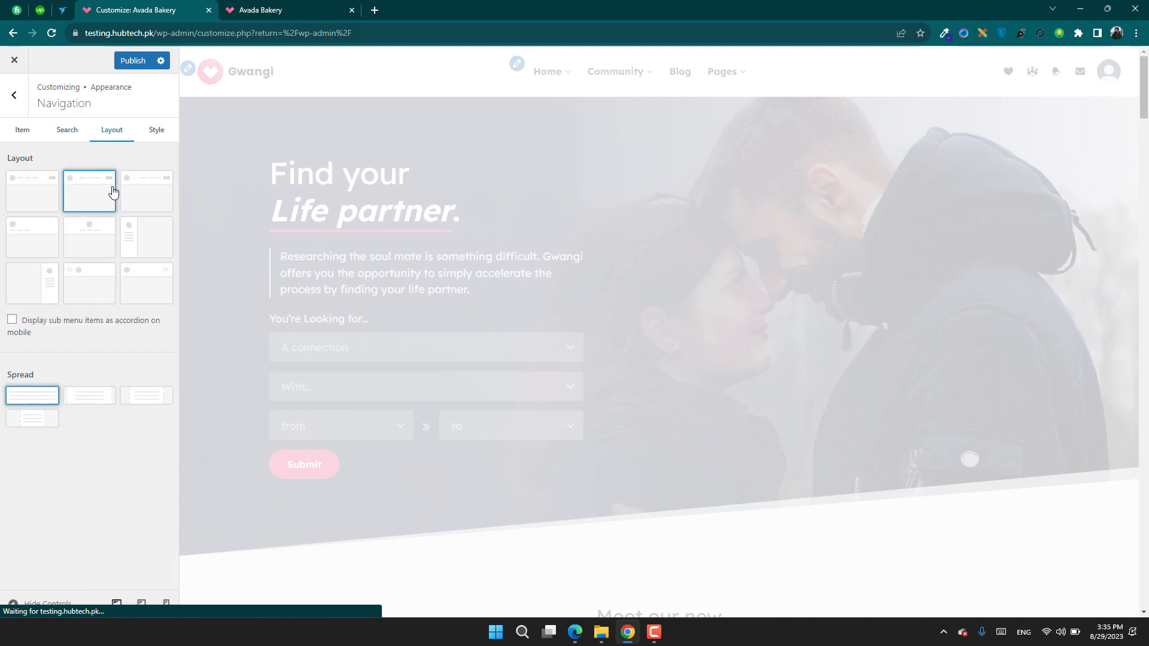
{"action": "left_click", "coordinate": [46, 244]}
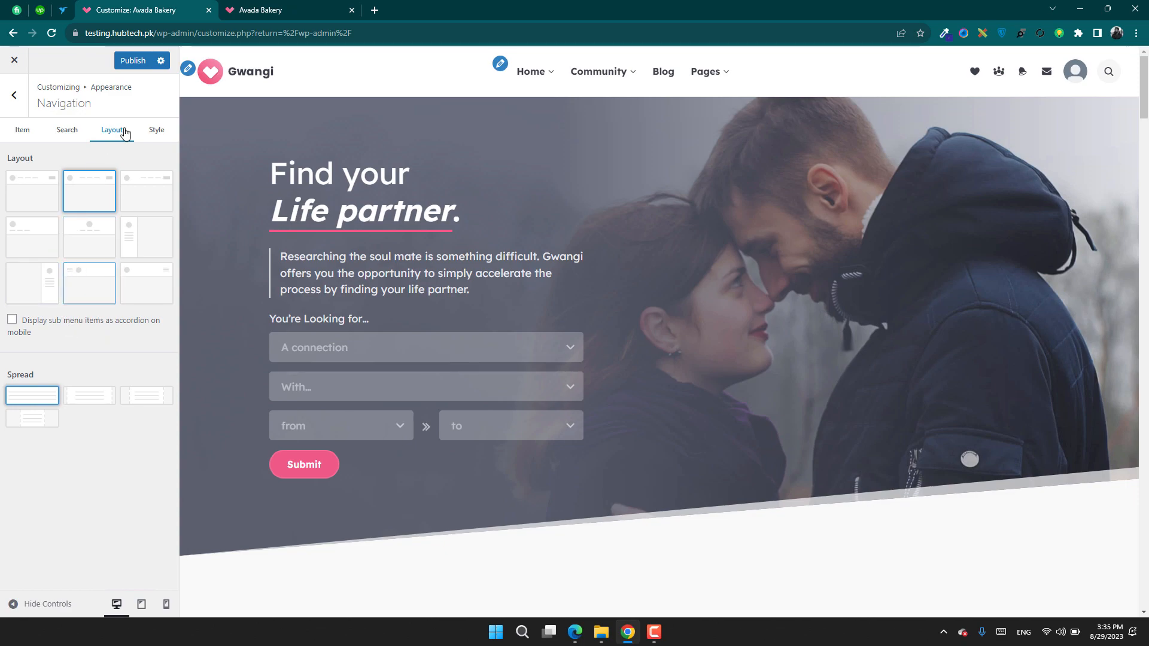
{"action": "left_click", "coordinate": [155, 129]}
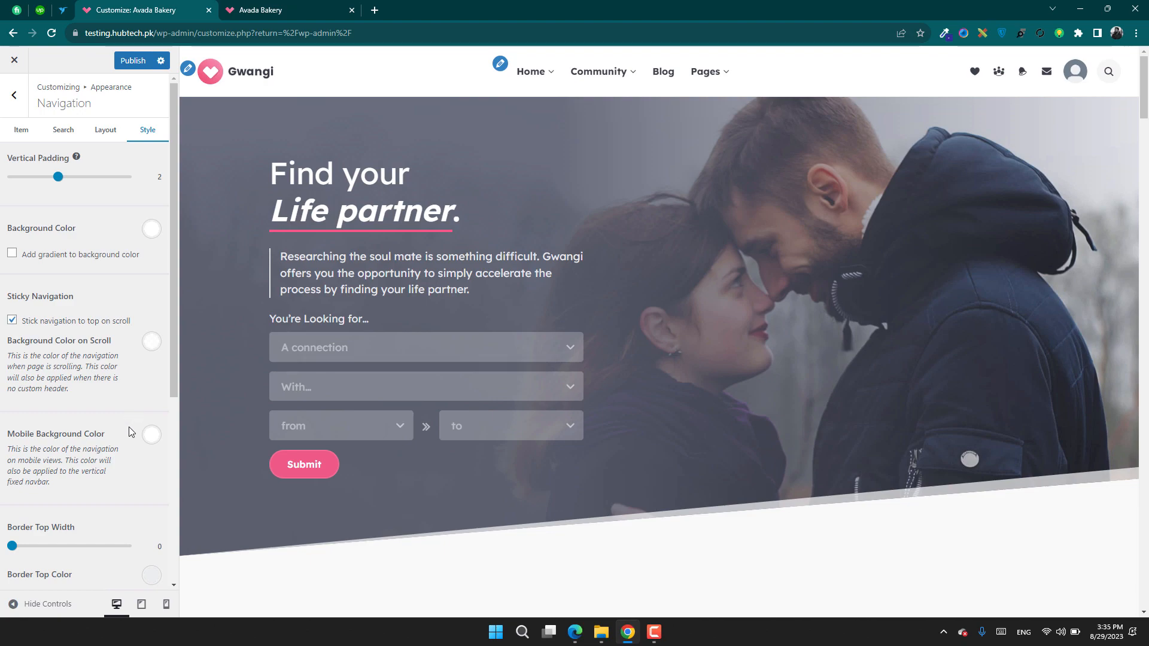
{"action": "scroll", "coordinate": [128, 426], "scroll_direction": "down", "scroll_amount": 5}
{"action": "scroll", "coordinate": [128, 433], "scroll_direction": "up", "scroll_amount": 5}
{"action": "mouse_move", "coordinate": [16, 105]}
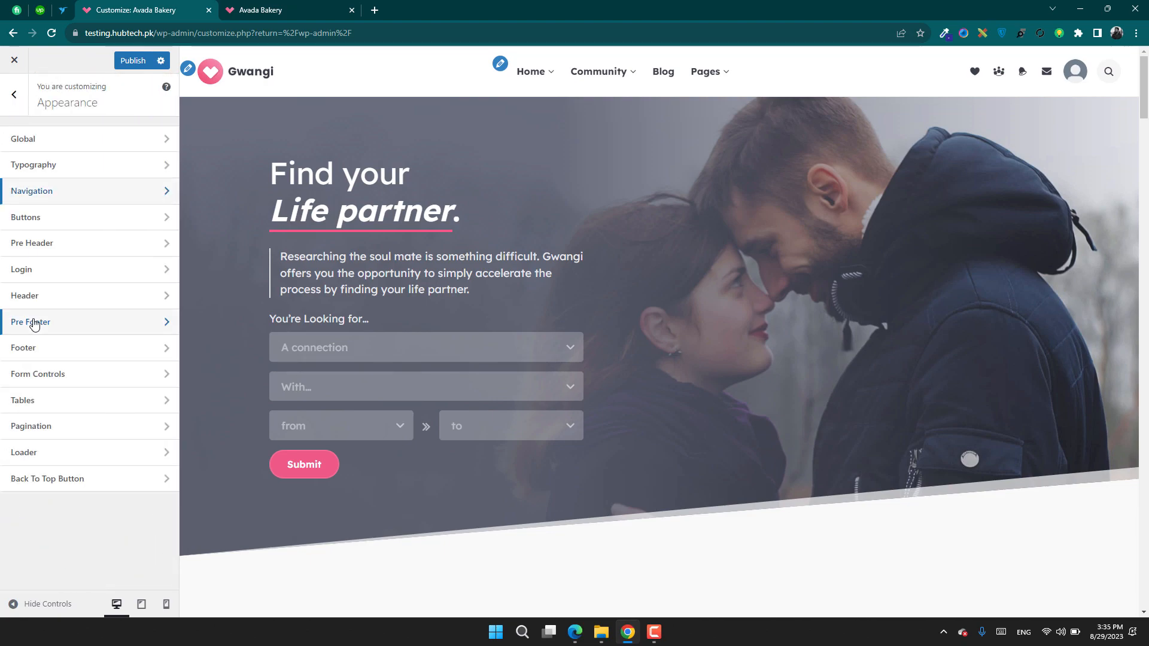
Review the general typography, border and padding options in the Buttons section.
{"action": "left_click", "coordinate": [47, 220]}
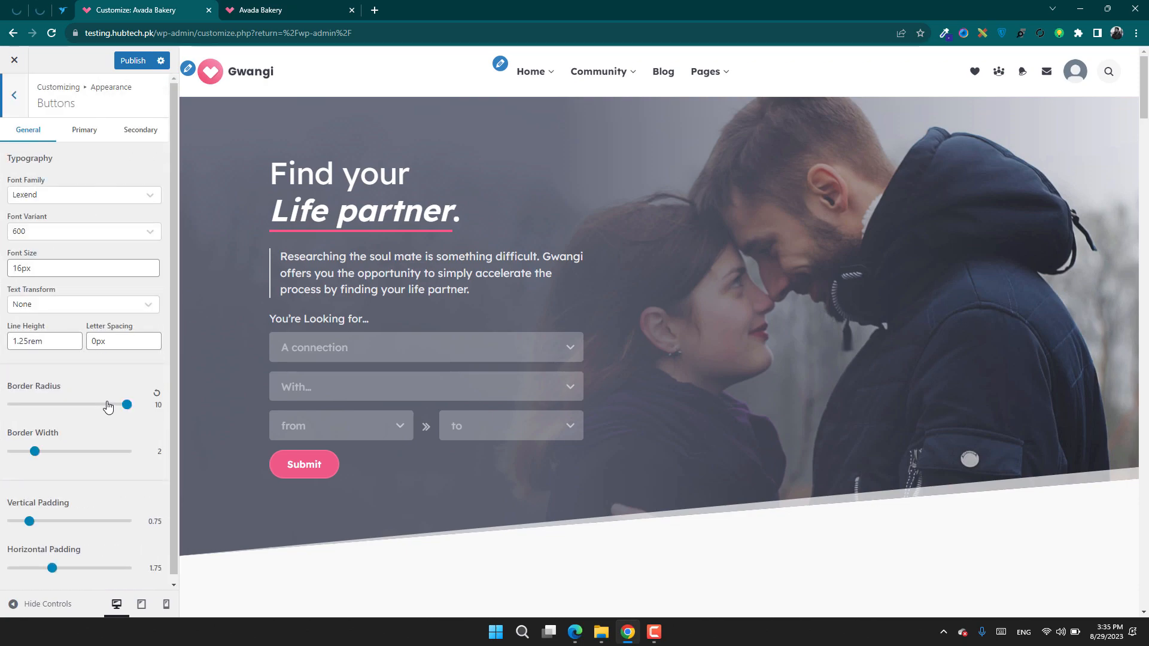
{"action": "scroll", "coordinate": [106, 401], "scroll_direction": "up", "scroll_amount": 1}
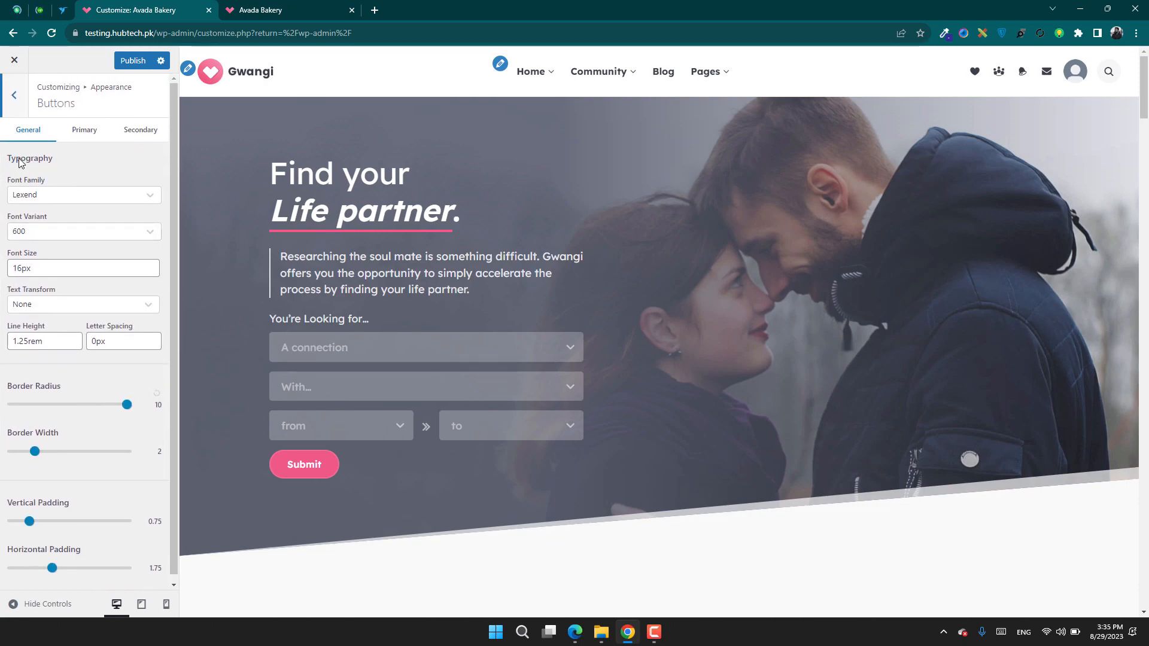
{"action": "left_click", "coordinate": [14, 96]}
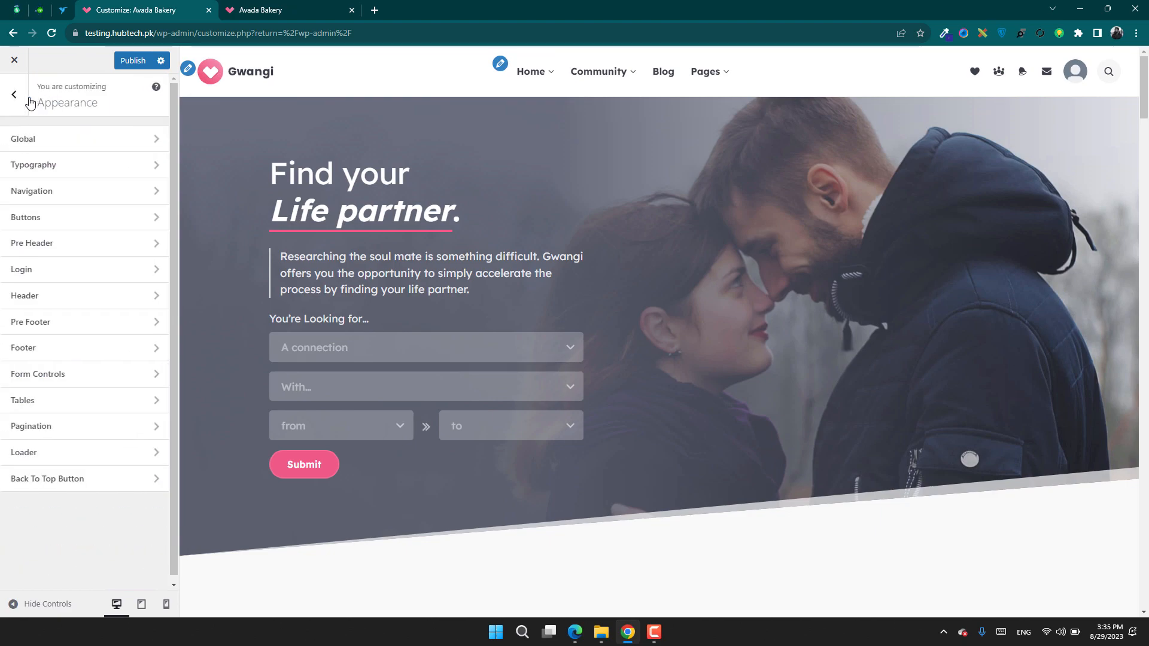
Review the layout and style options in the Pre Header section of the Appearance settings.
{"action": "left_click", "coordinate": [78, 250]}
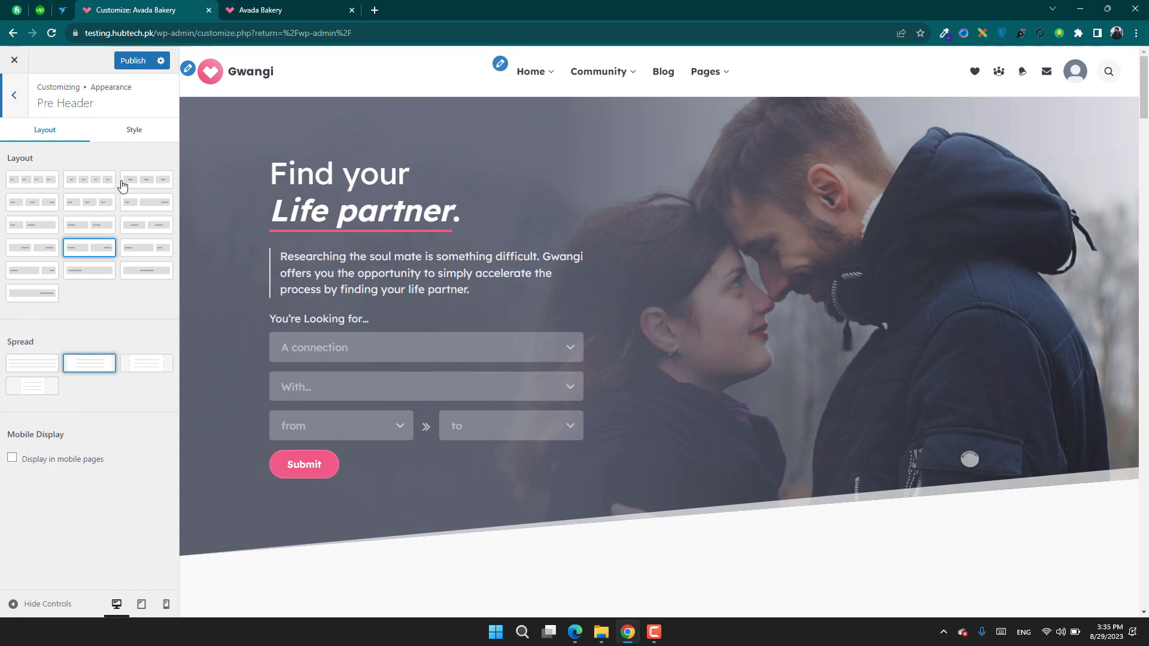
{"action": "left_click", "coordinate": [144, 131]}
{"action": "left_click", "coordinate": [40, 132]}
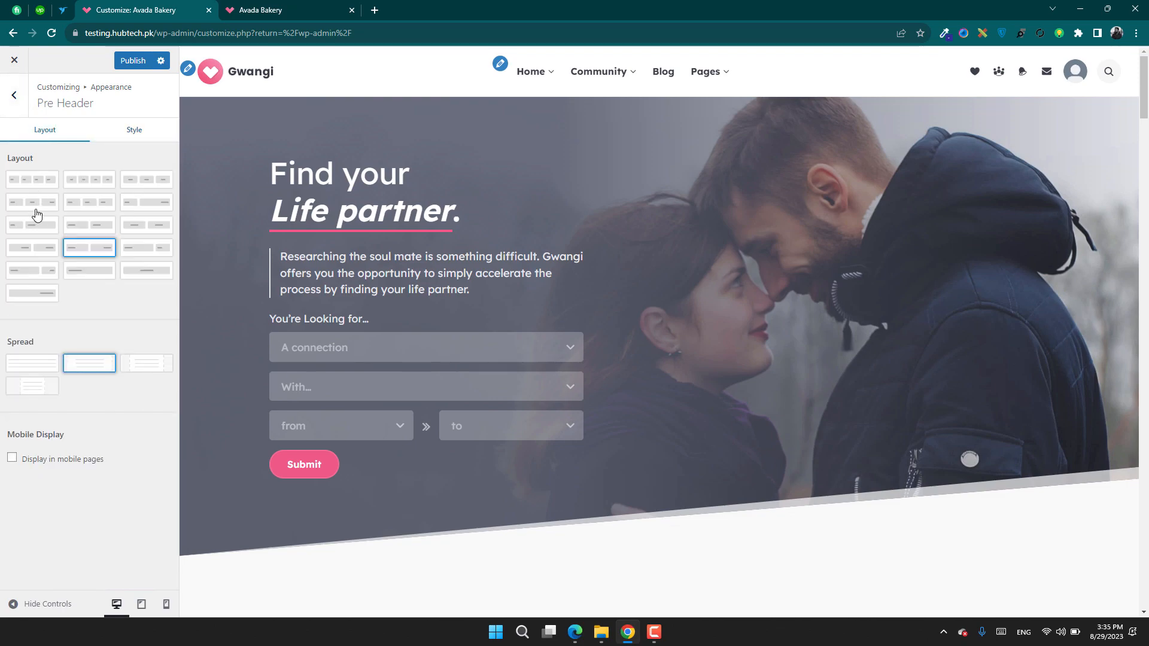
{"action": "left_click", "coordinate": [130, 133]}
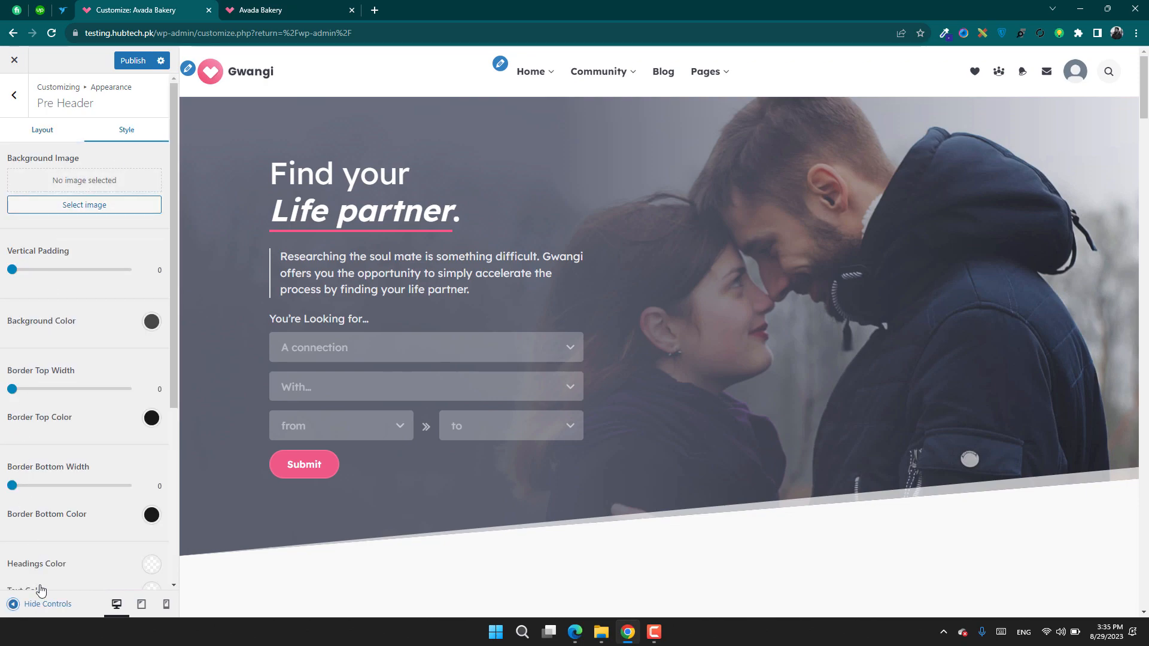
{"action": "scroll", "coordinate": [76, 451], "scroll_direction": "down", "scroll_amount": 4}
{"action": "scroll", "coordinate": [78, 448], "scroll_direction": "up", "scroll_amount": 4}
{"action": "left_click", "coordinate": [19, 108]}
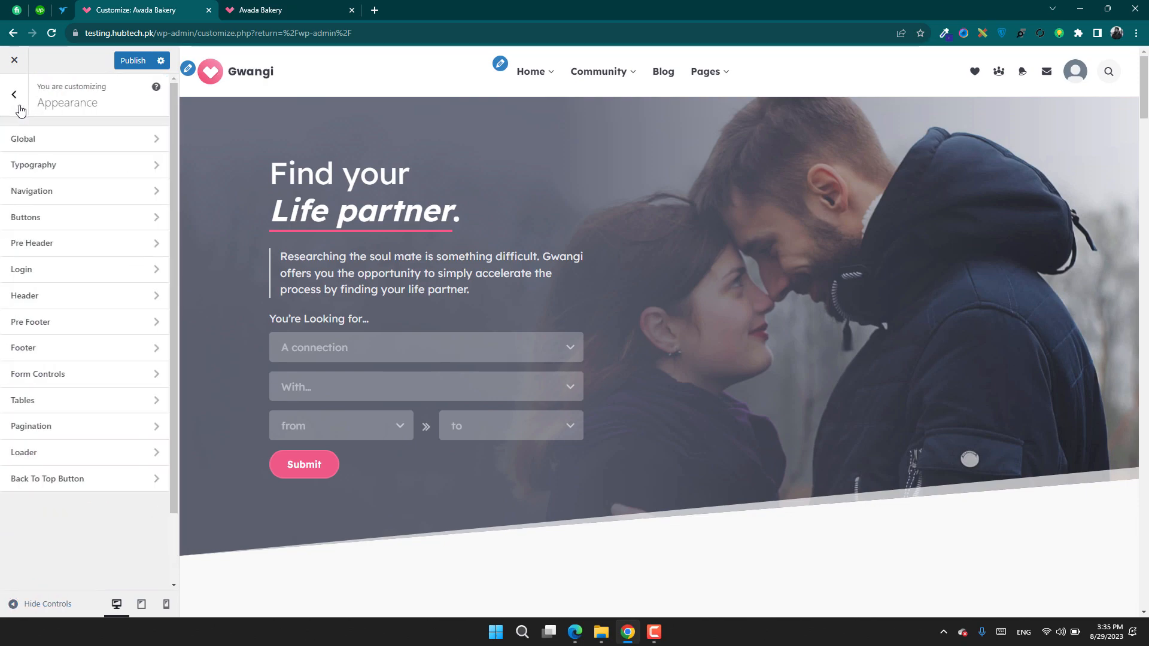
Review the Login, Header and Pre Footer sections of the Appearance settings.
{"action": "left_click", "coordinate": [57, 275]}
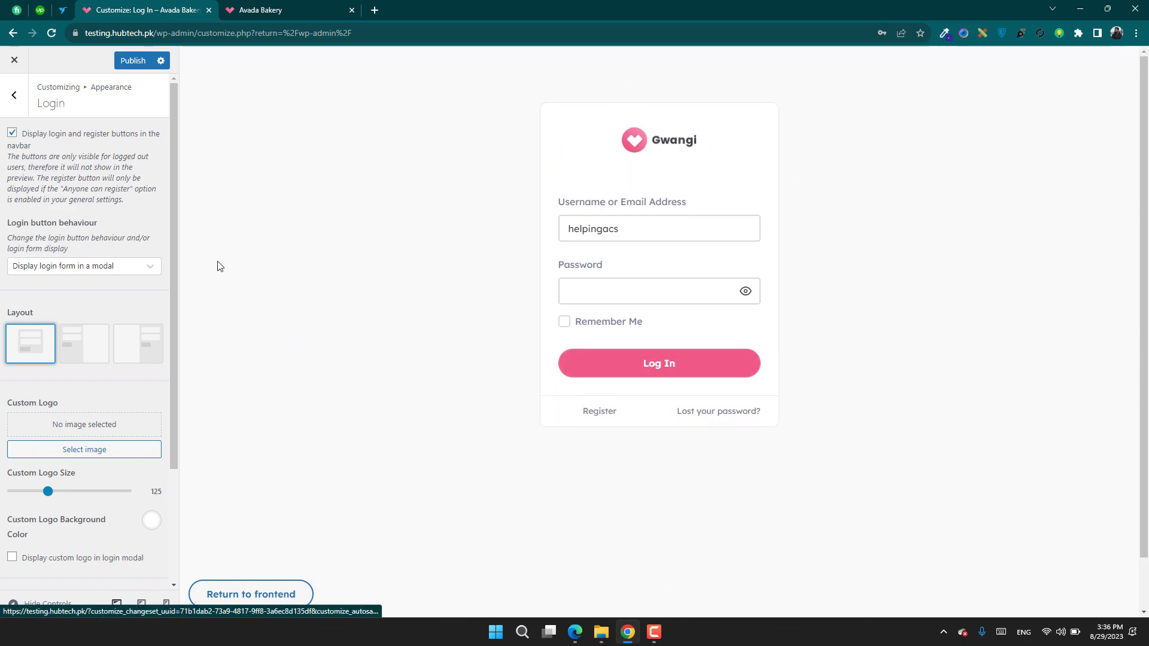
{"action": "left_click", "coordinate": [15, 92]}
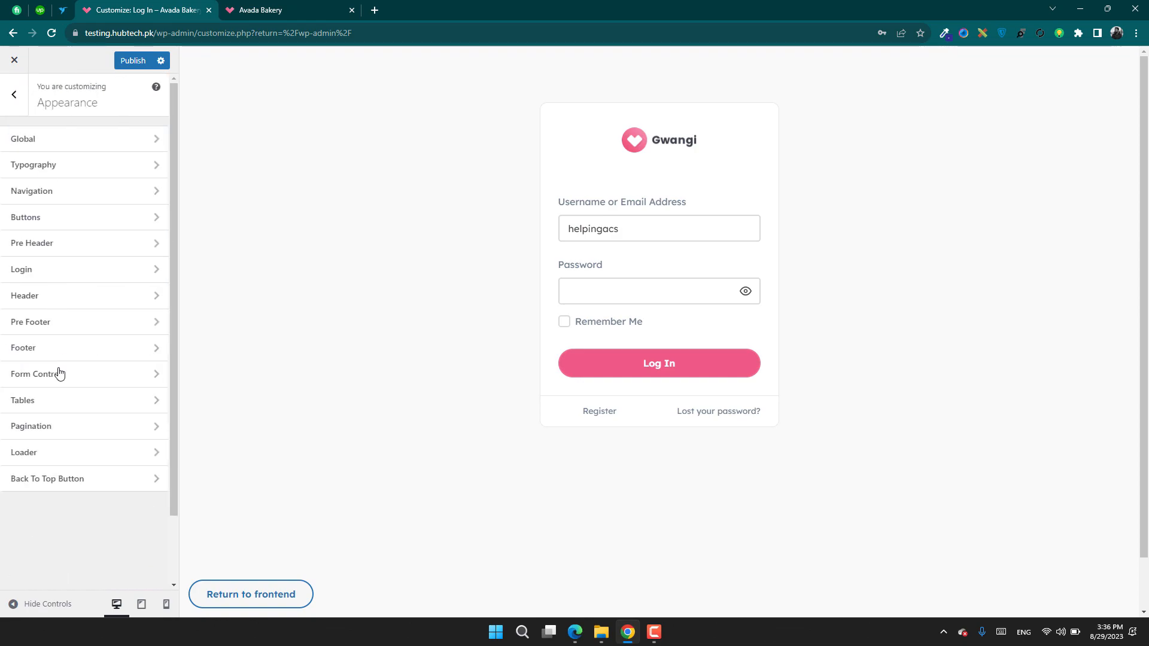
{"action": "left_click", "coordinate": [101, 293]}
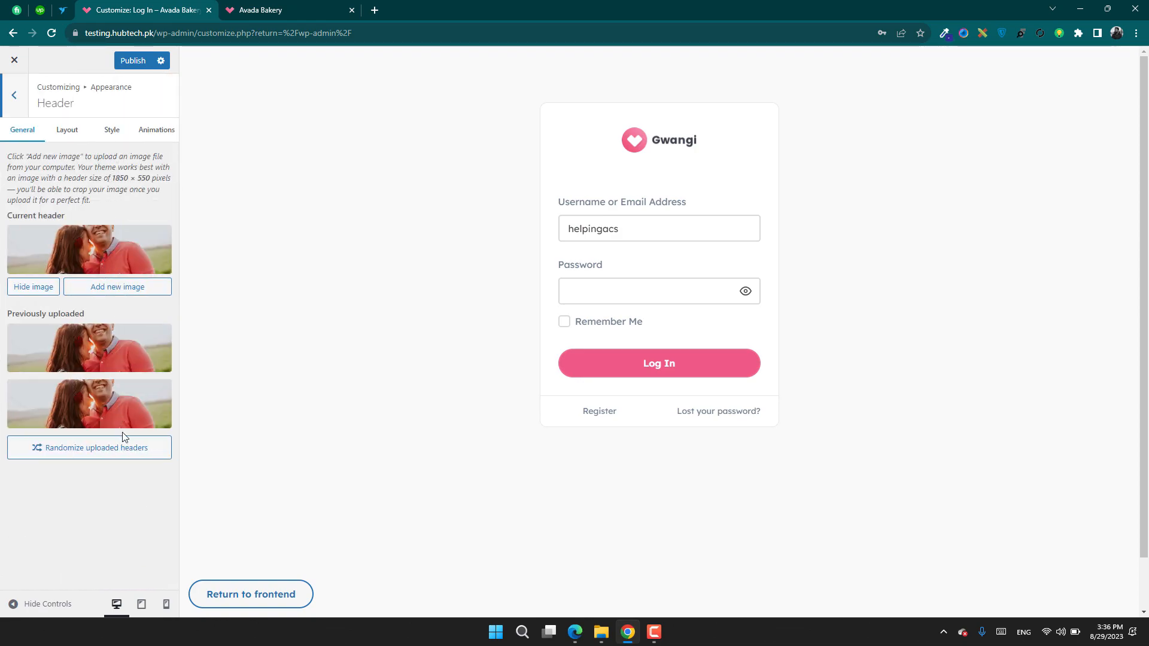
{"action": "left_click", "coordinate": [17, 97]}
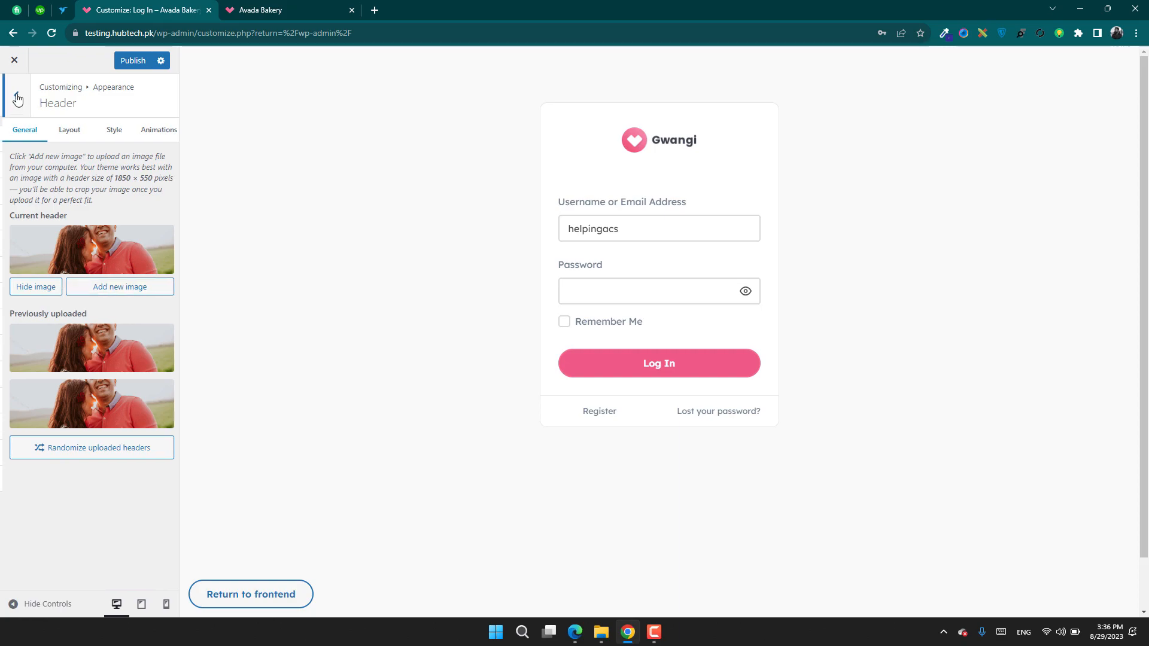
{"action": "left_click", "coordinate": [101, 326]}
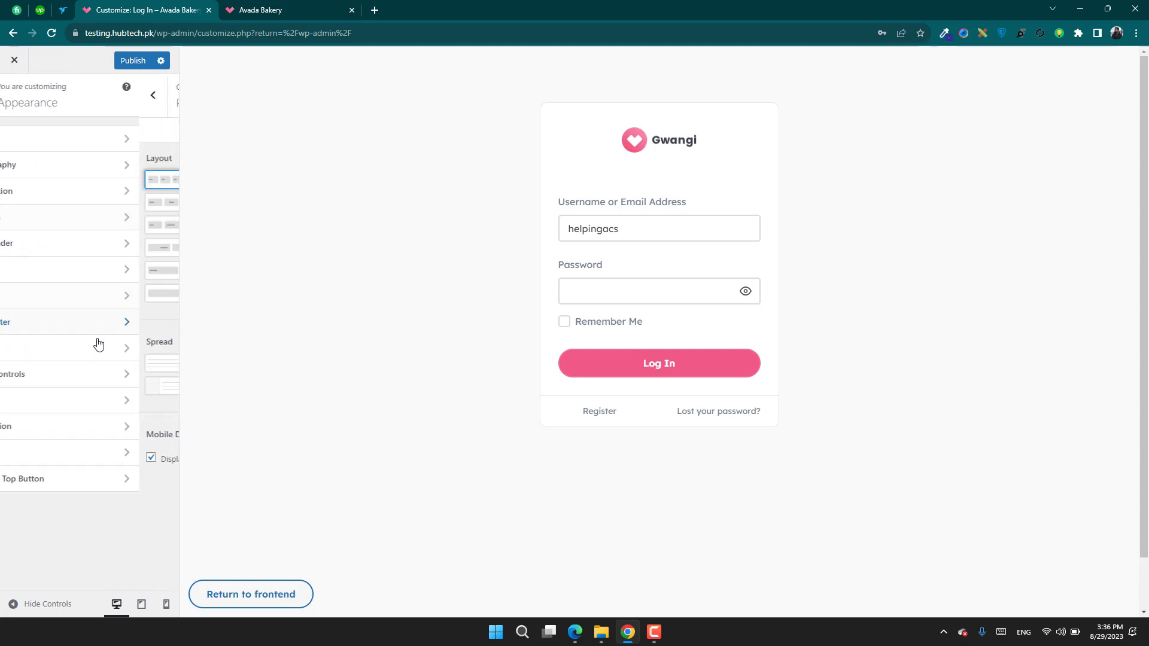
{"action": "left_click", "coordinate": [18, 111]}
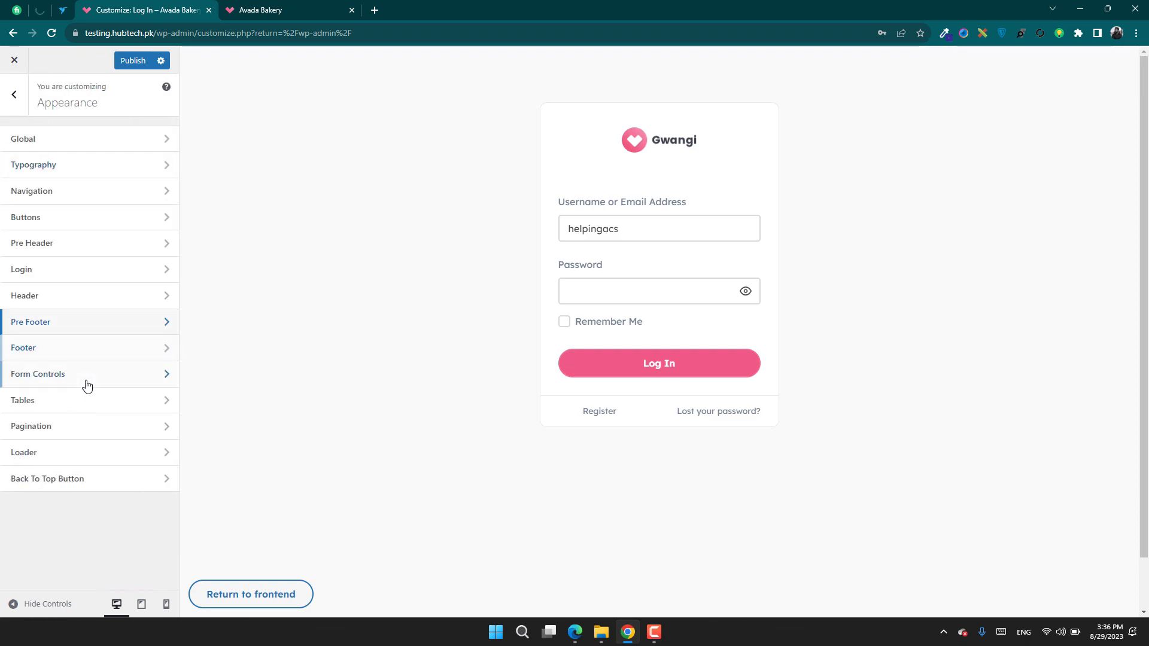
Review the Form Controls and Loader sections of the Appearance settings.
{"action": "left_click", "coordinate": [87, 381]}
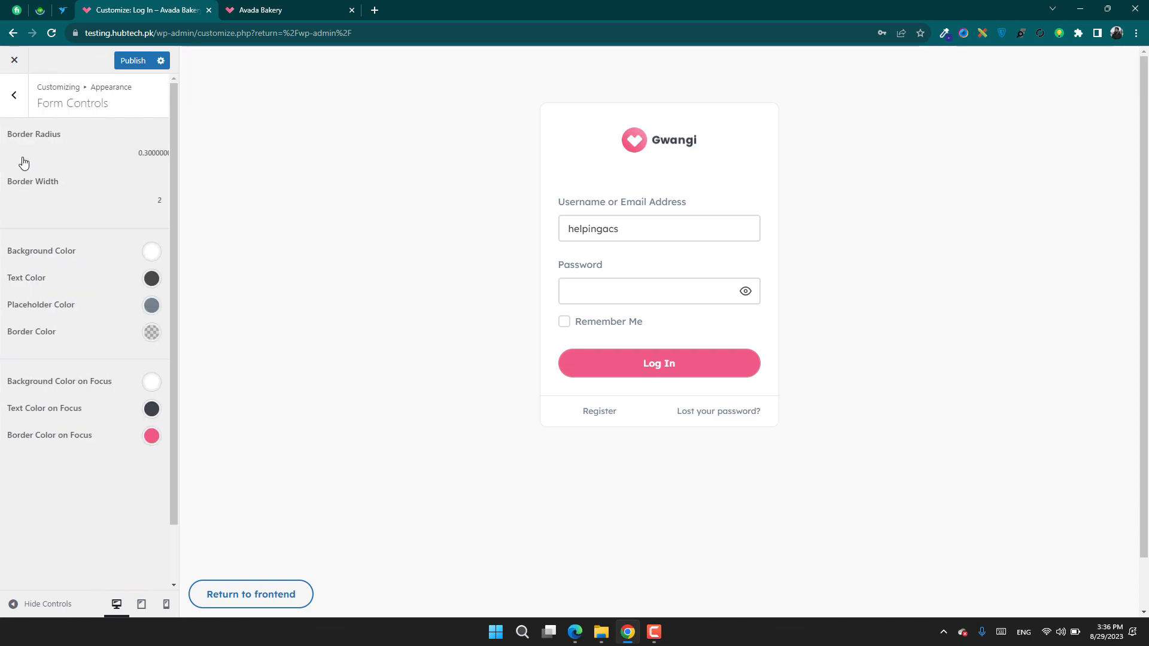
{"action": "left_click", "coordinate": [16, 97]}
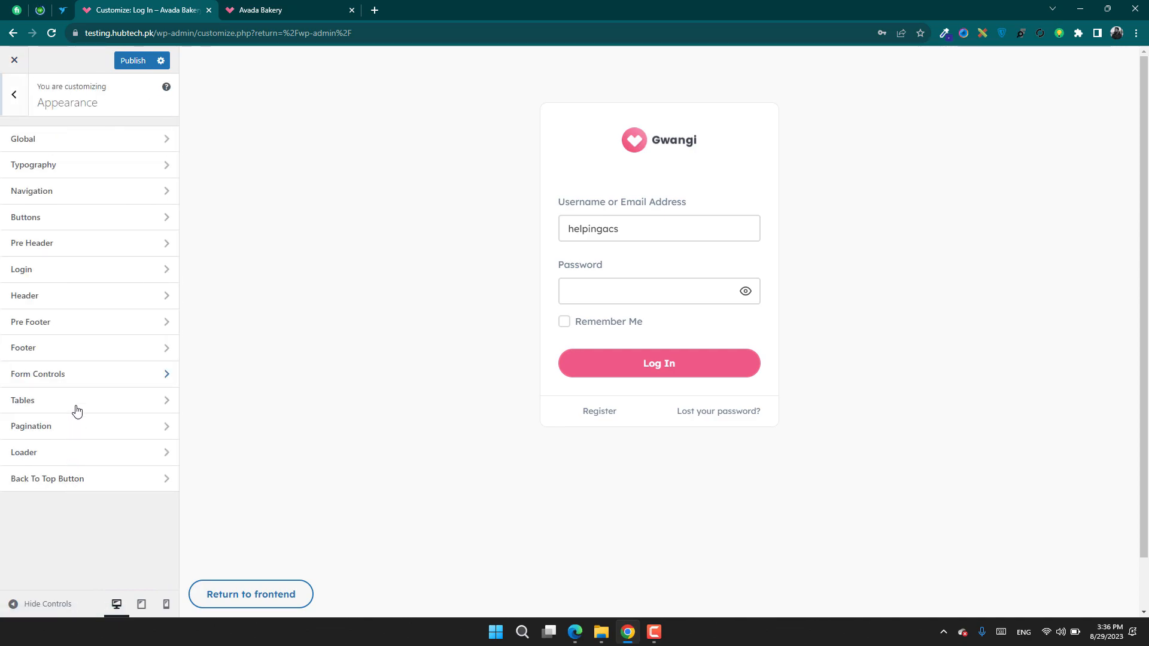
{"action": "left_click", "coordinate": [72, 455]}
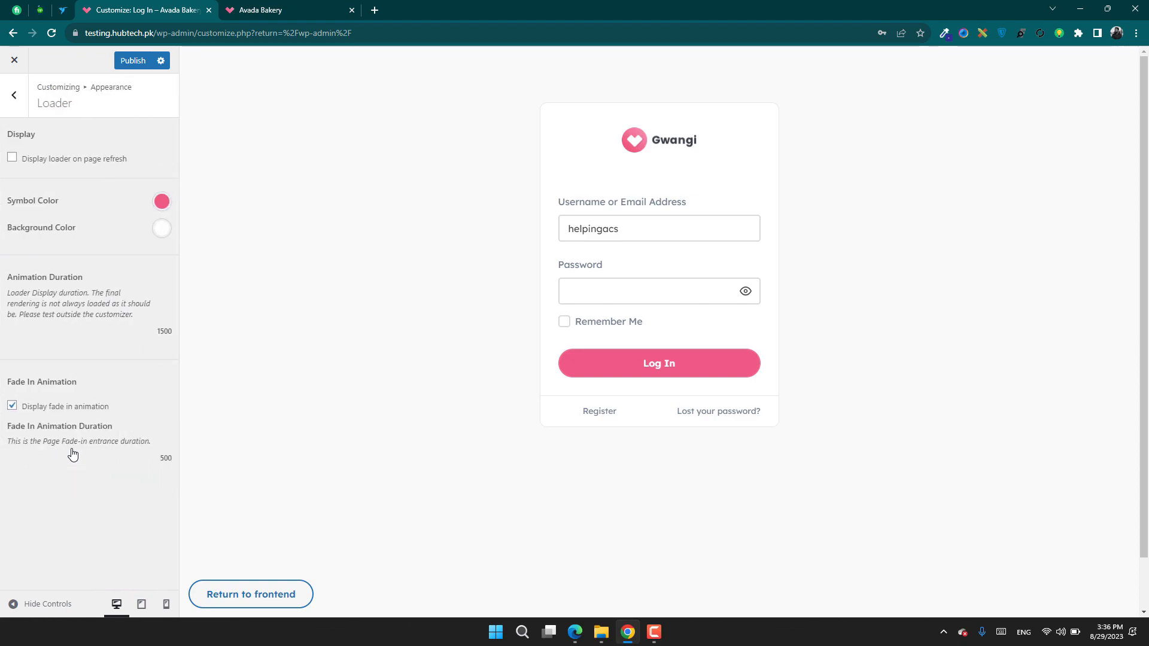
{"action": "left_click", "coordinate": [15, 94]}
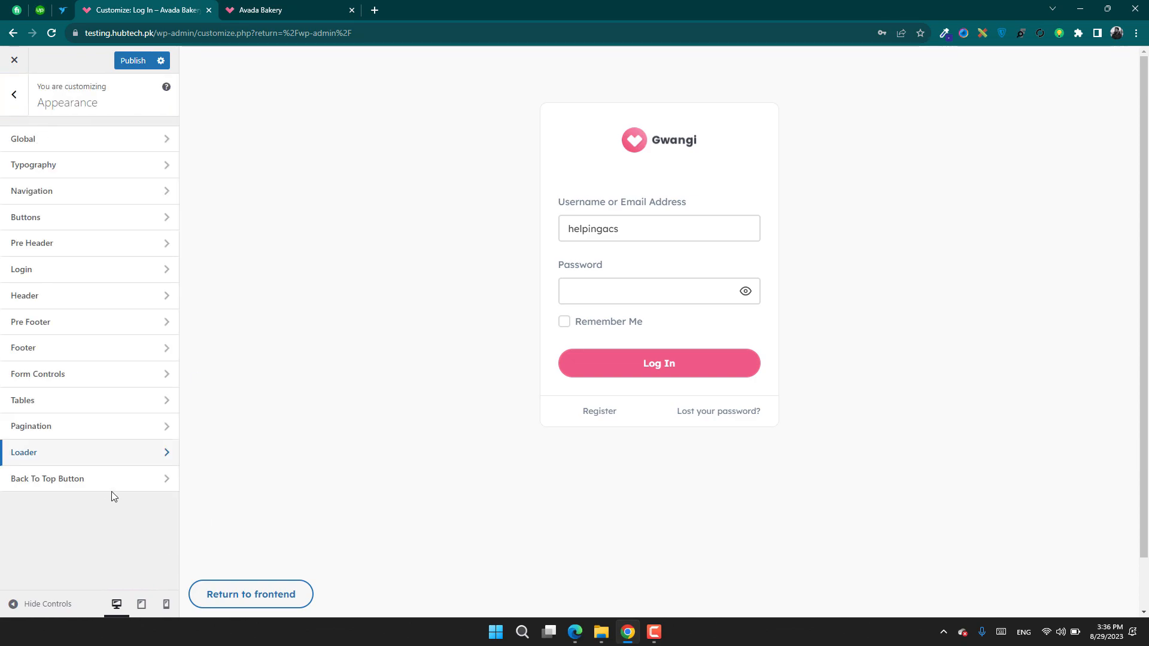
Review the display, position, border, padding and color options in the Back To Top Button section.
{"action": "left_click", "coordinate": [110, 478]}
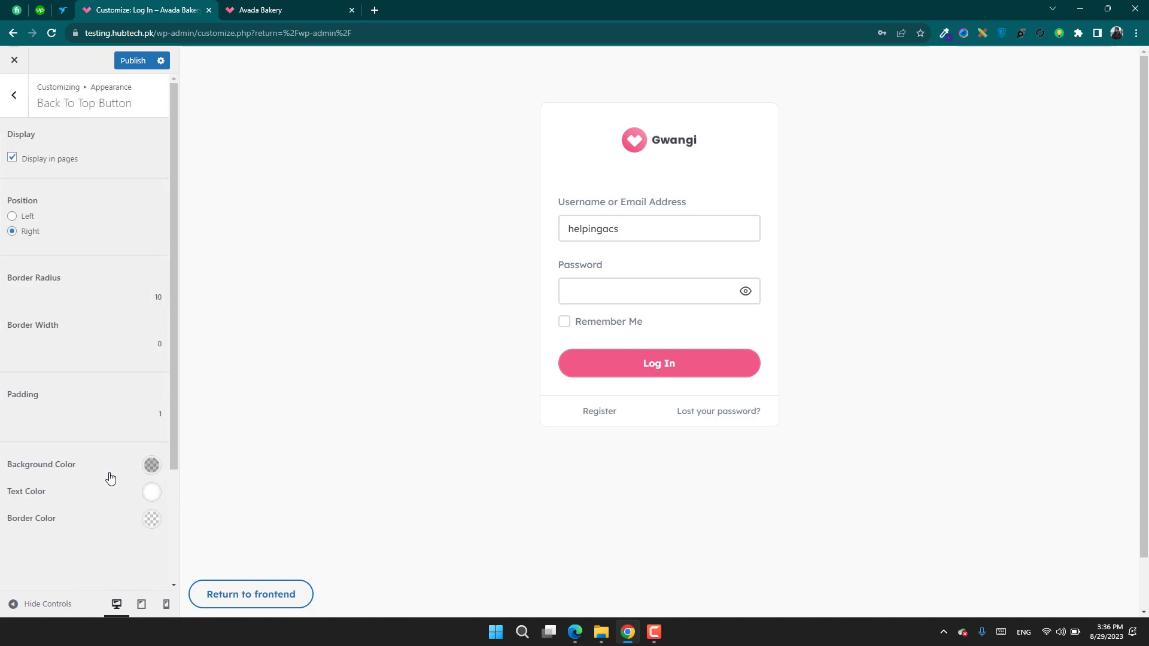
{"action": "scroll", "coordinate": [194, 405], "scroll_direction": "down", "scroll_amount": 1}
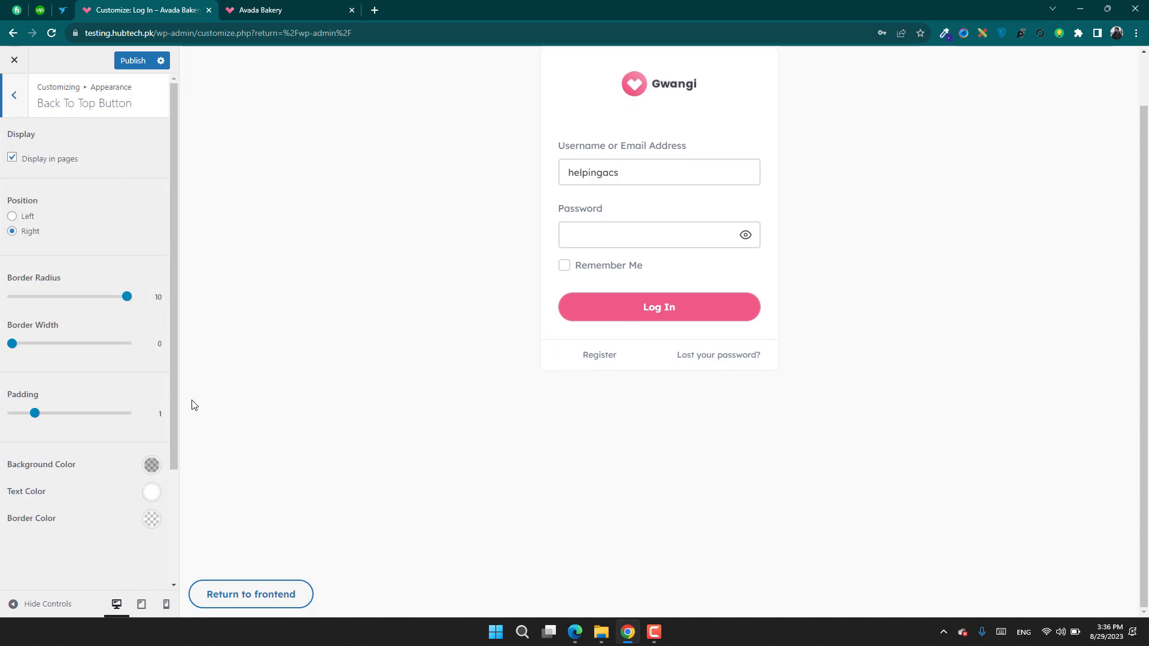
{"action": "scroll", "coordinate": [193, 405], "scroll_direction": "up", "scroll_amount": 1}
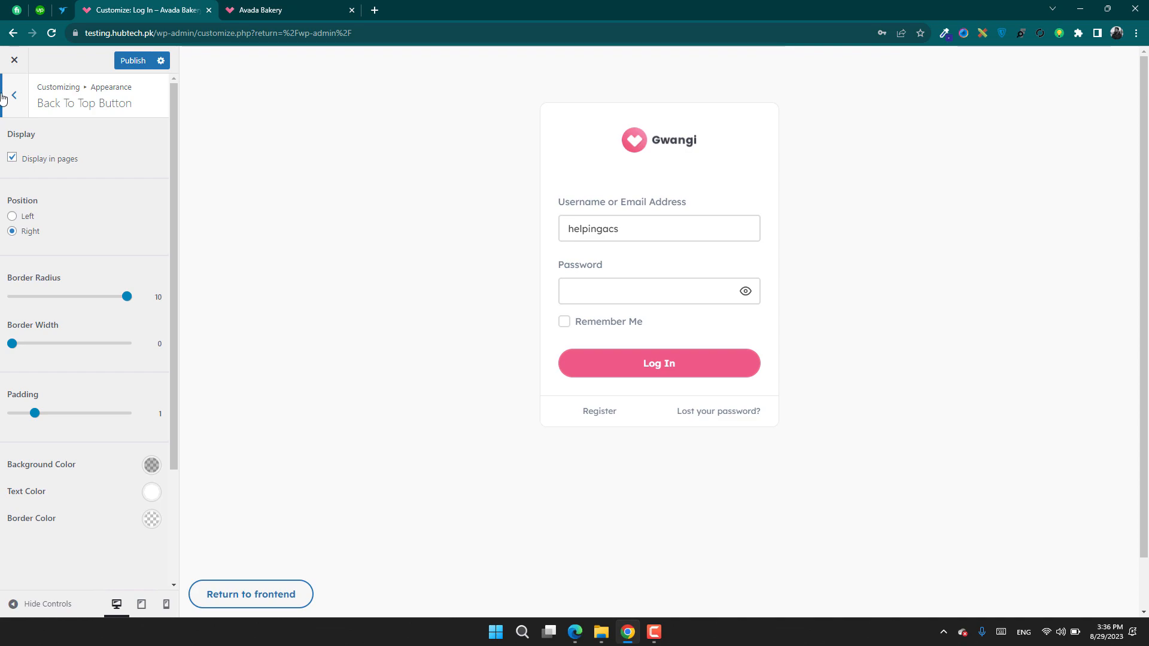
{"action": "left_click", "coordinate": [24, 114]}
{"action": "left_click", "coordinate": [24, 114]}
{"action": "left_click", "coordinate": [16, 98]}
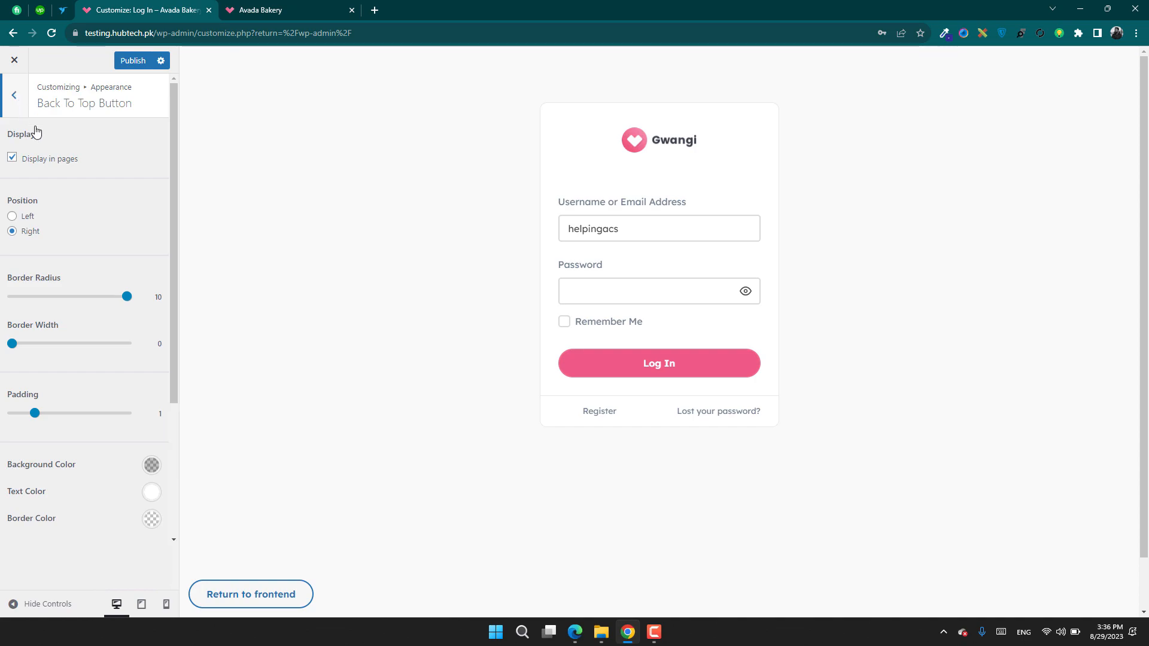
Close the theme customizer without publishing and discard the unsaved changes.
{"action": "left_click", "coordinate": [15, 95]}
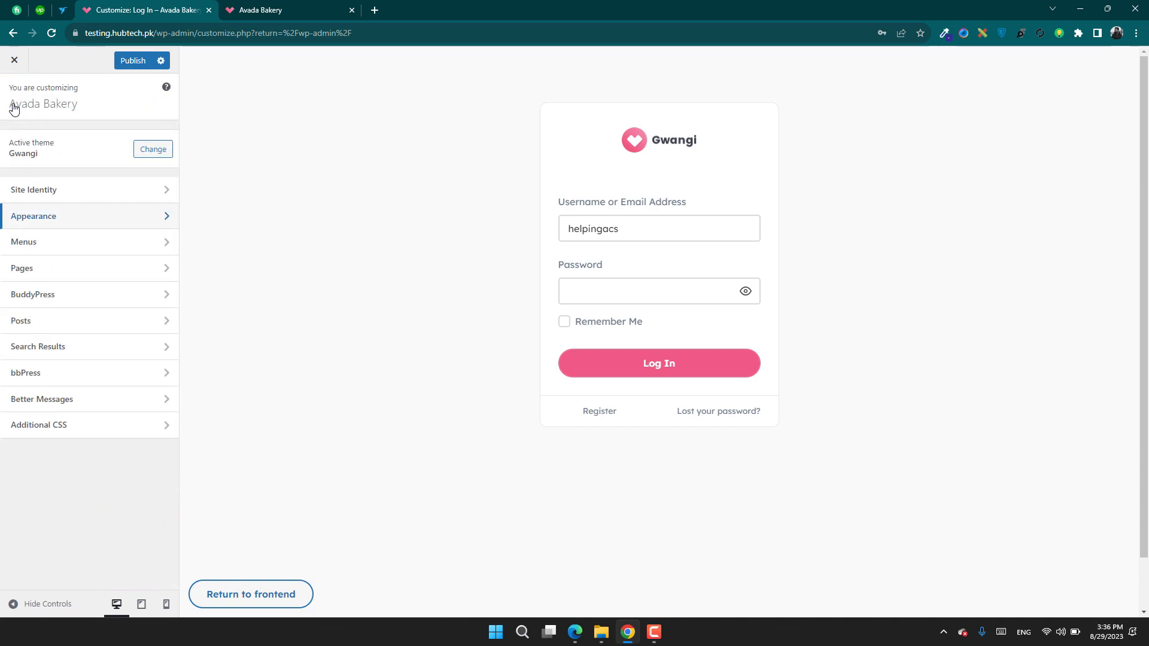
{"action": "left_click", "coordinate": [22, 63]}
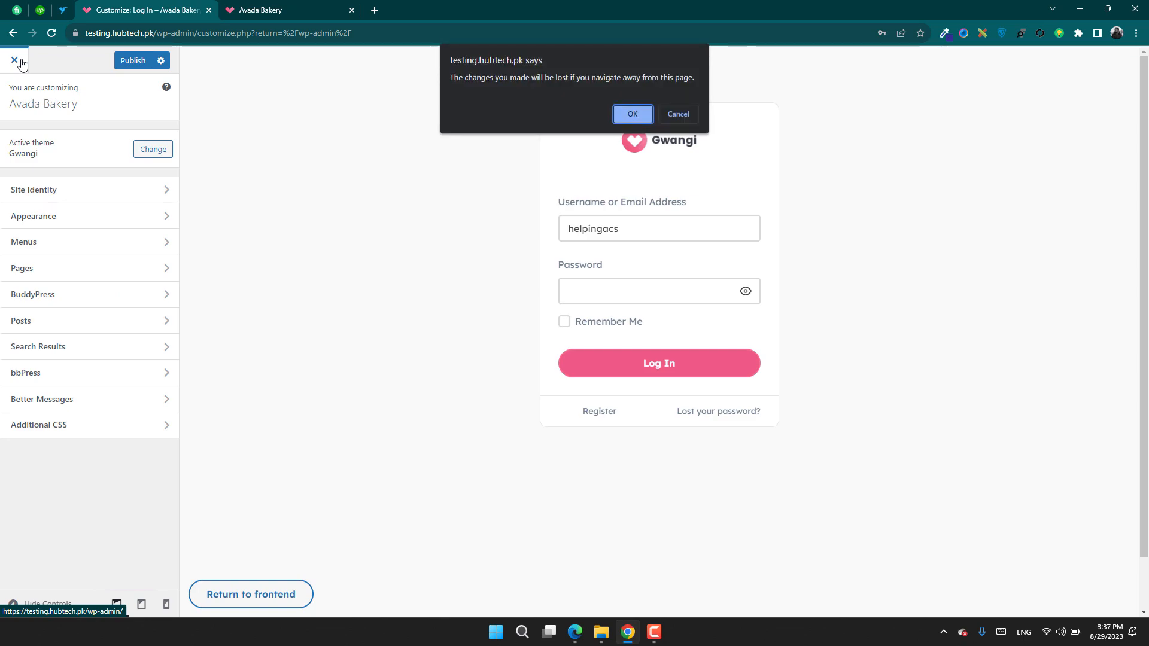
{"action": "left_click", "coordinate": [633, 114]}
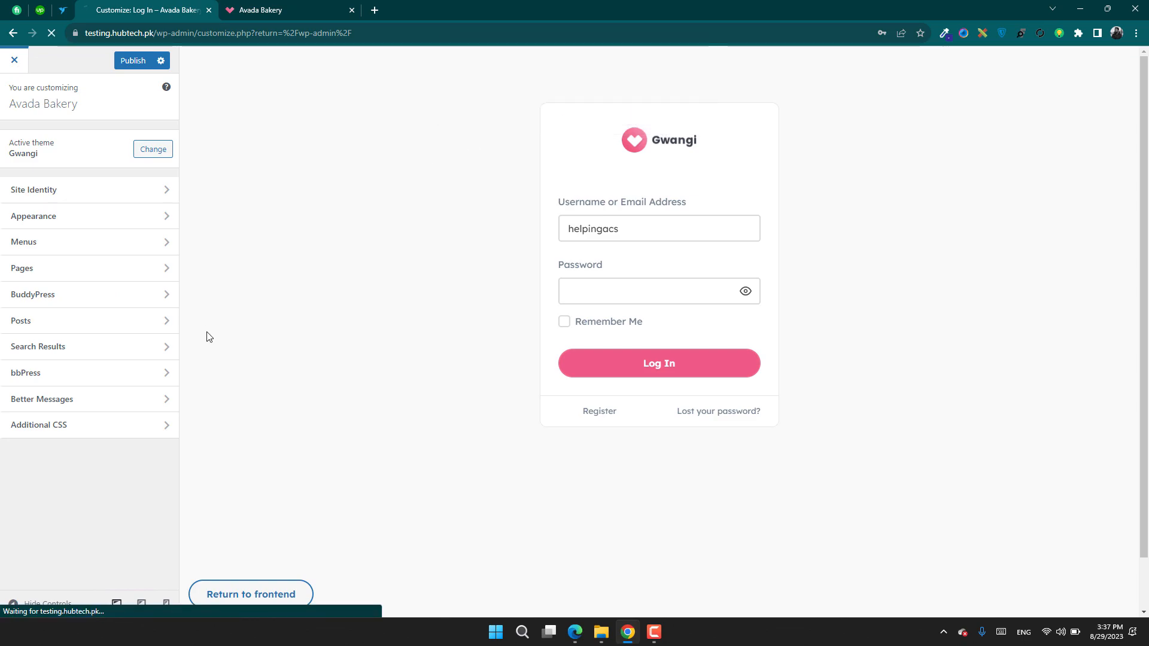